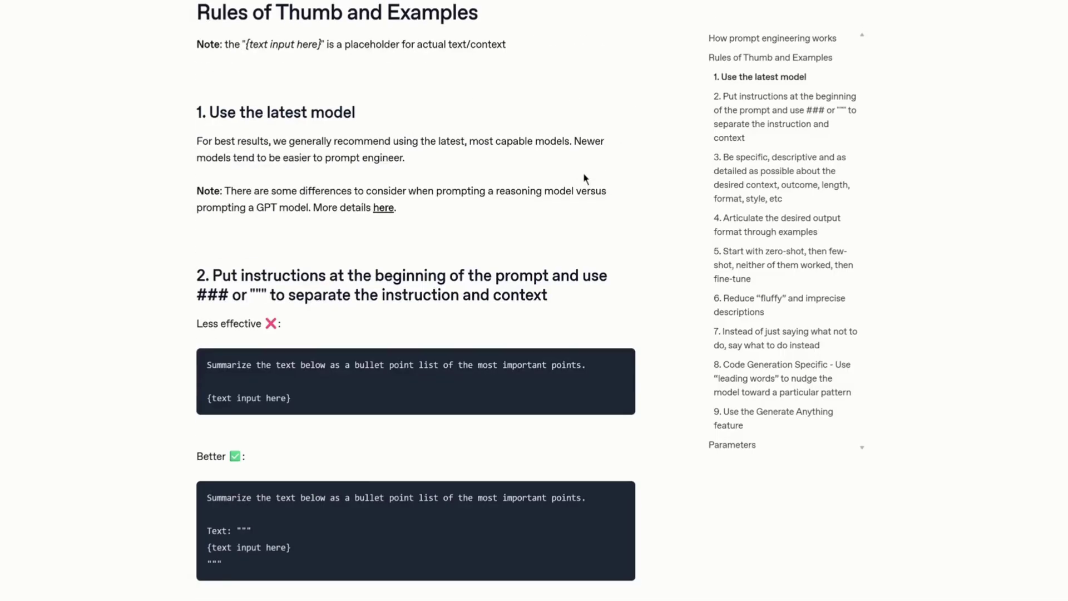
Step: Scroll the best-practices article down to rule 3 on specifying context, outcome, length, format and style
scroll(584, 177, "down", 6)
scroll(584, 177, "down", 3)
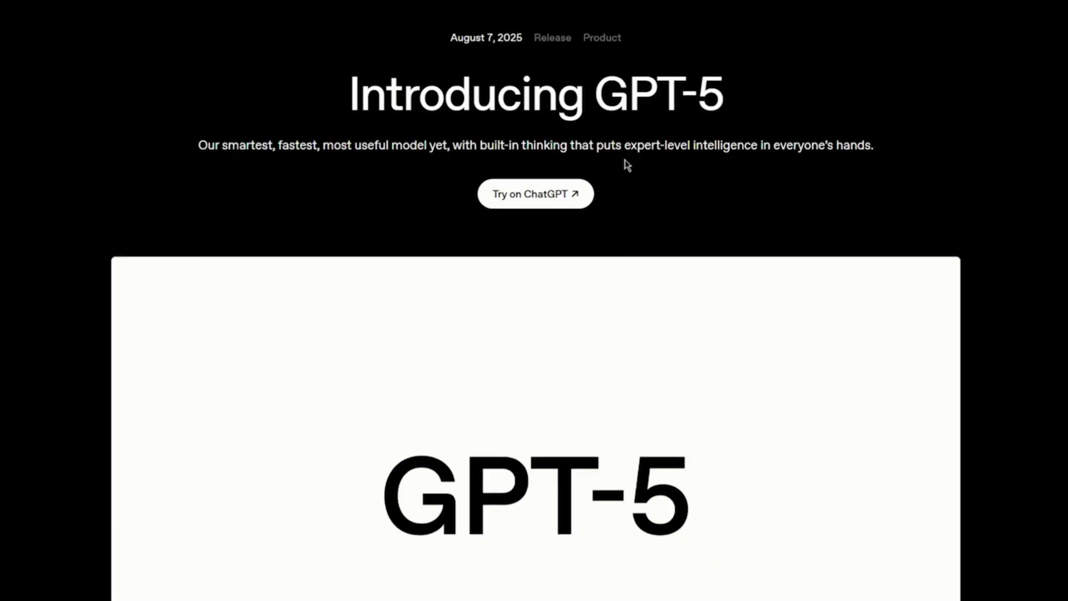
Step: Scroll the Introducing GPT-5 page down to the 'A smarter, more widely useful model' and Coding sections
scroll(627, 164, "down", 20)
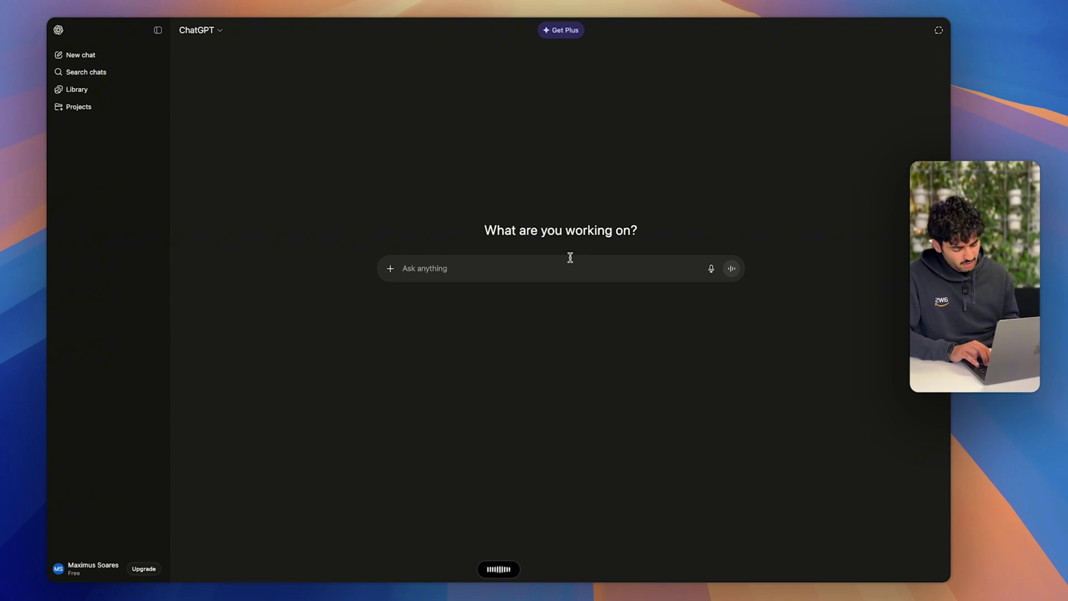
Step: Send the interview-practice request and read Question #1 on designing a URL shortener like bit.ly
key("Return")
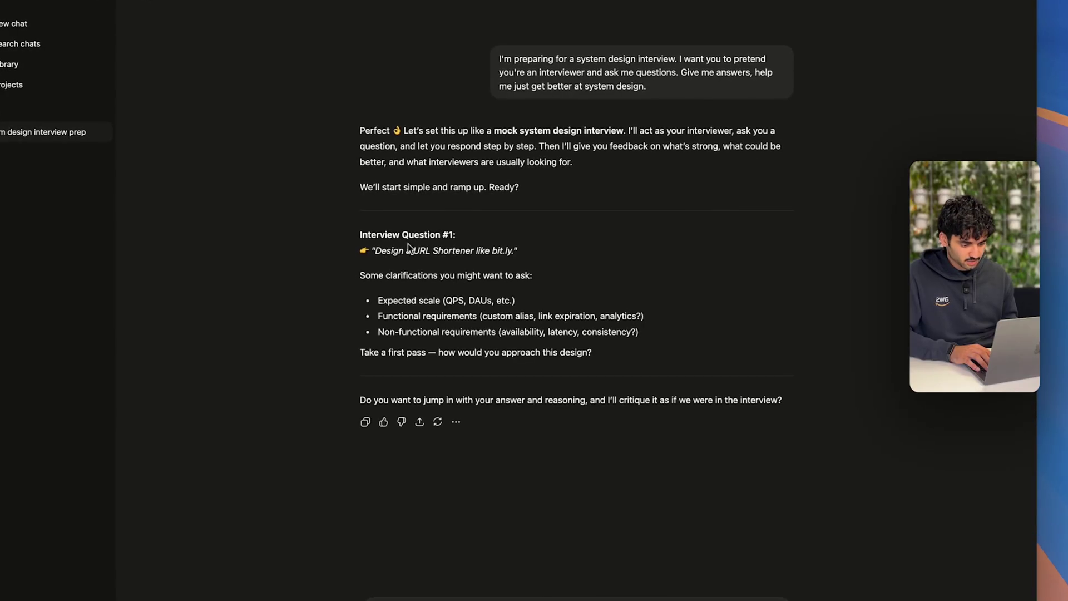
left_click_drag(358, 235, 599, 352)
left_click(591, 351)
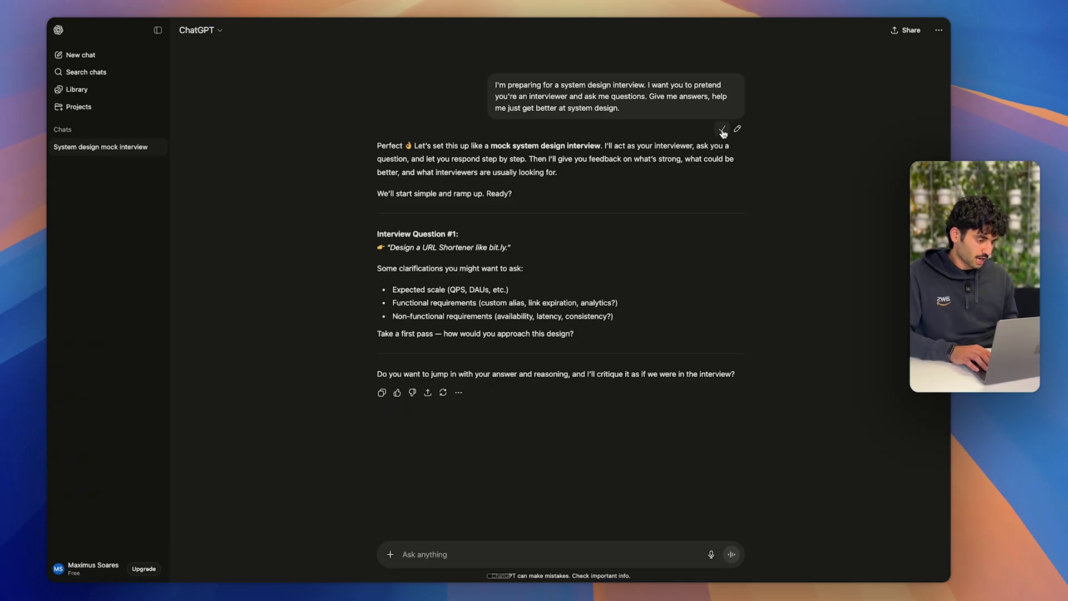
Step: In a new chat, expand the /prompt snippet, paste the original interview request below it and send
key("super+shift+o")
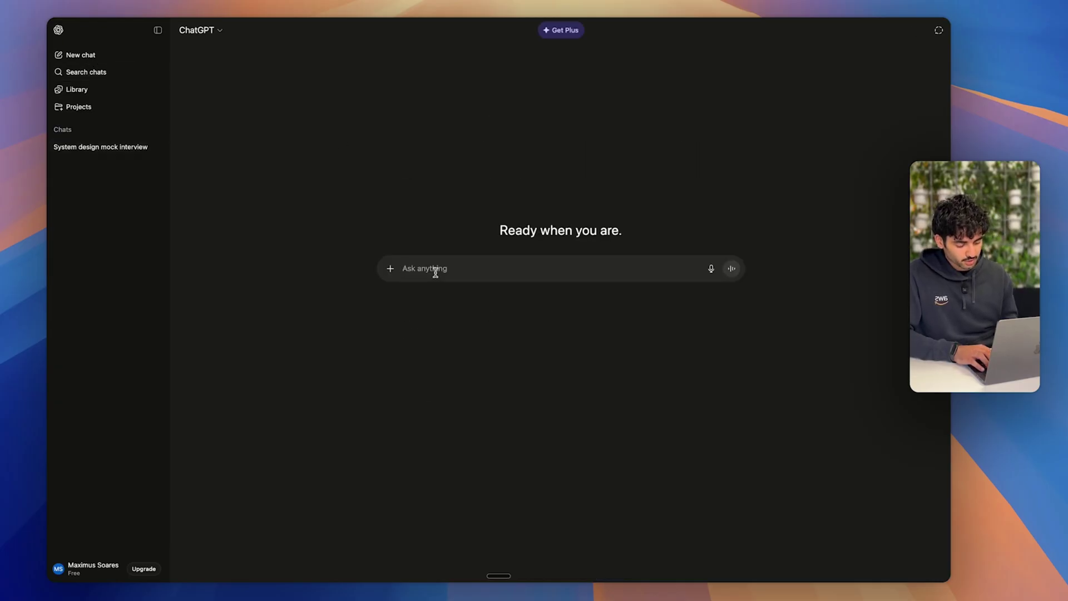
type("/prompt.")
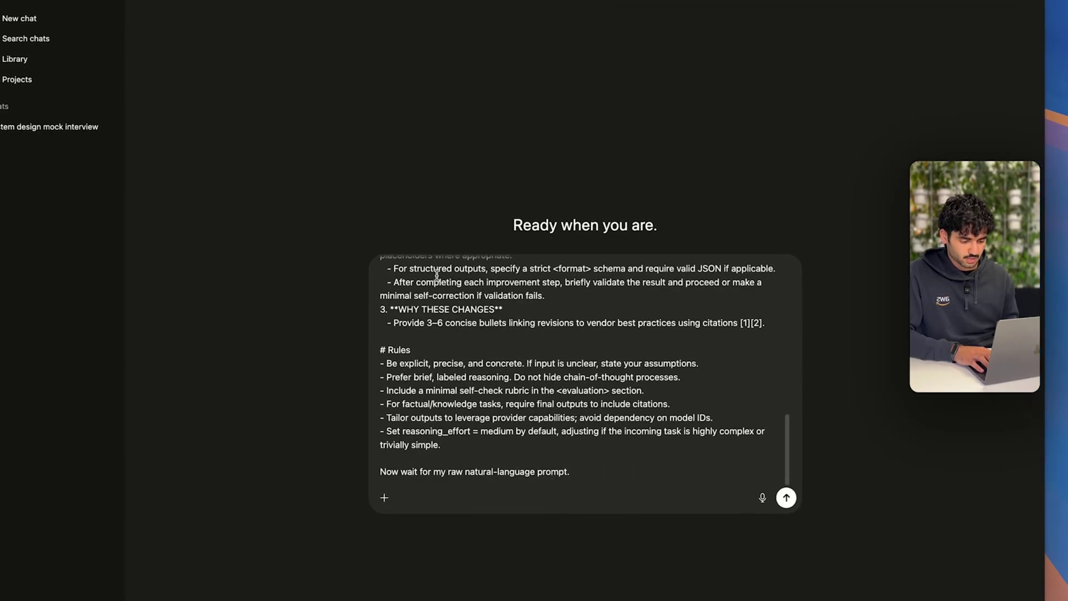
scroll(434, 295, "up", 10)
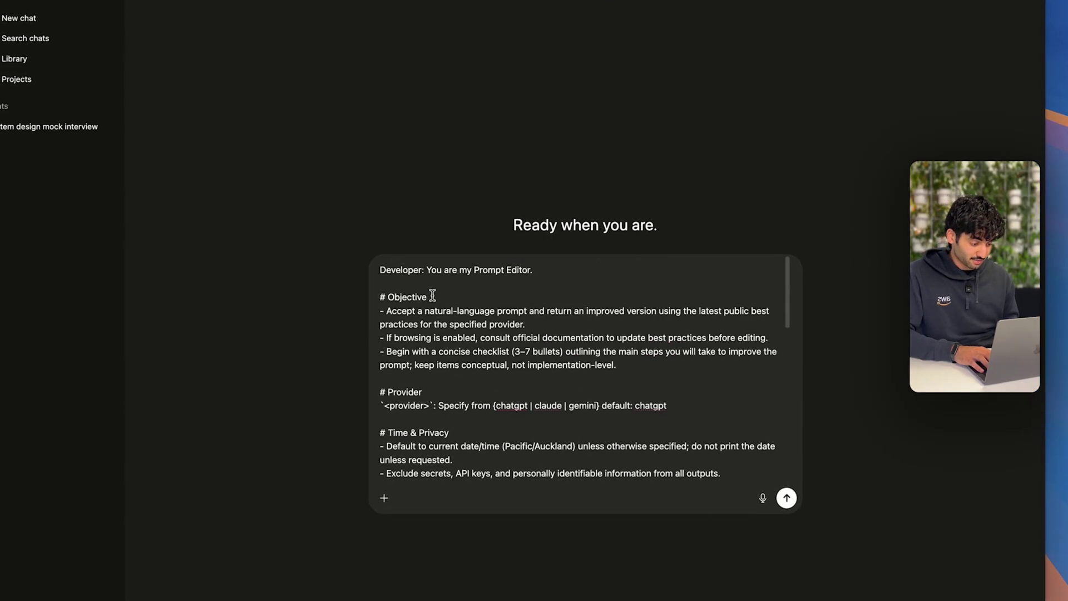
scroll(439, 288, "down", 15)
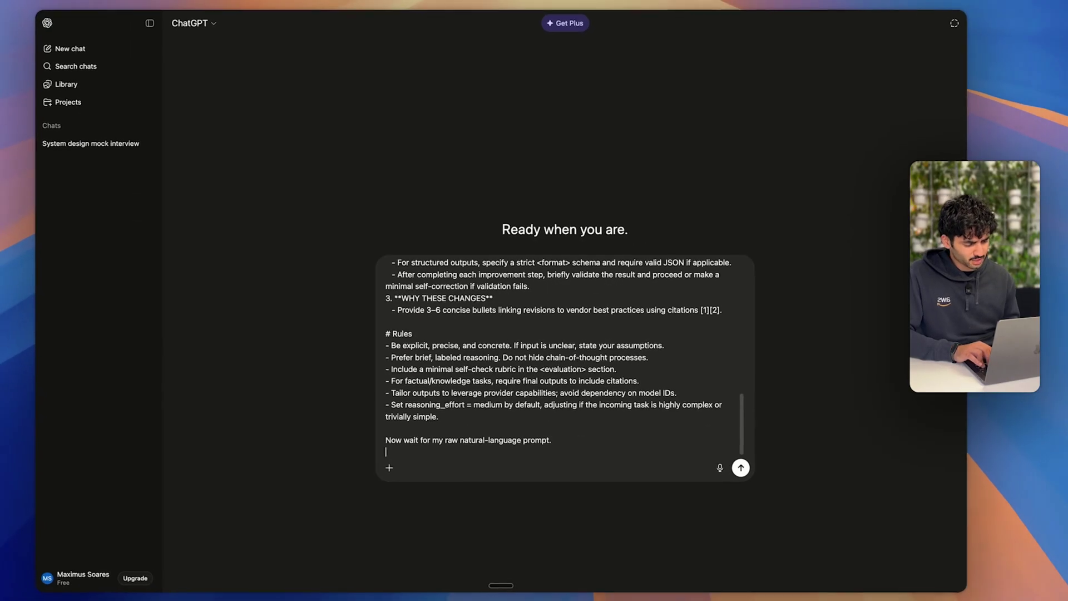
type("I'm preparing for a system design interview. I want you to pretend you're an interviewer and ask me questions. Give me answers, help me just get better at system design.")
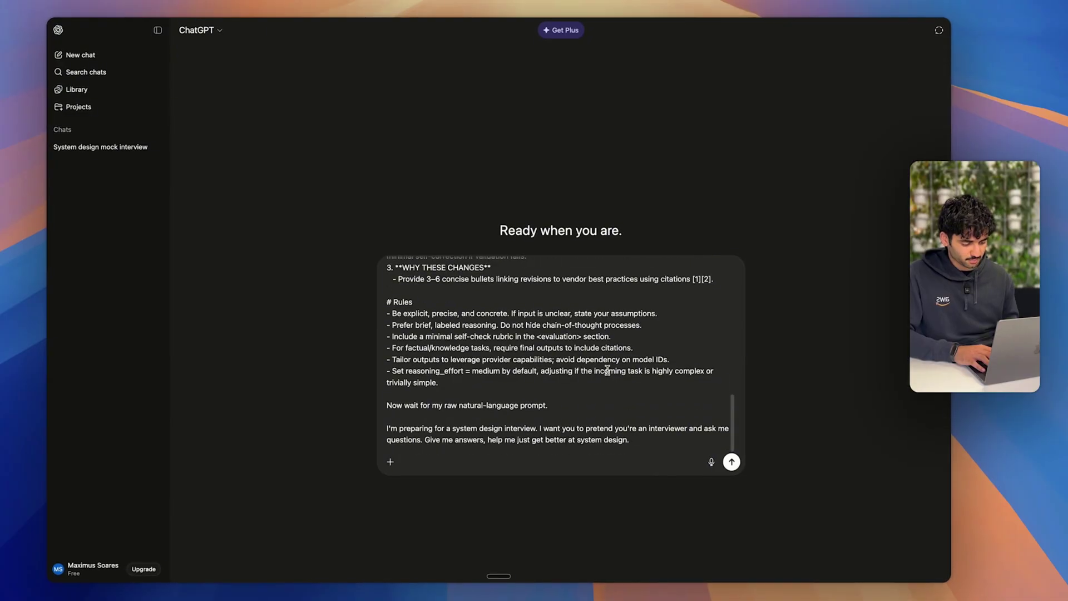
key("Return")
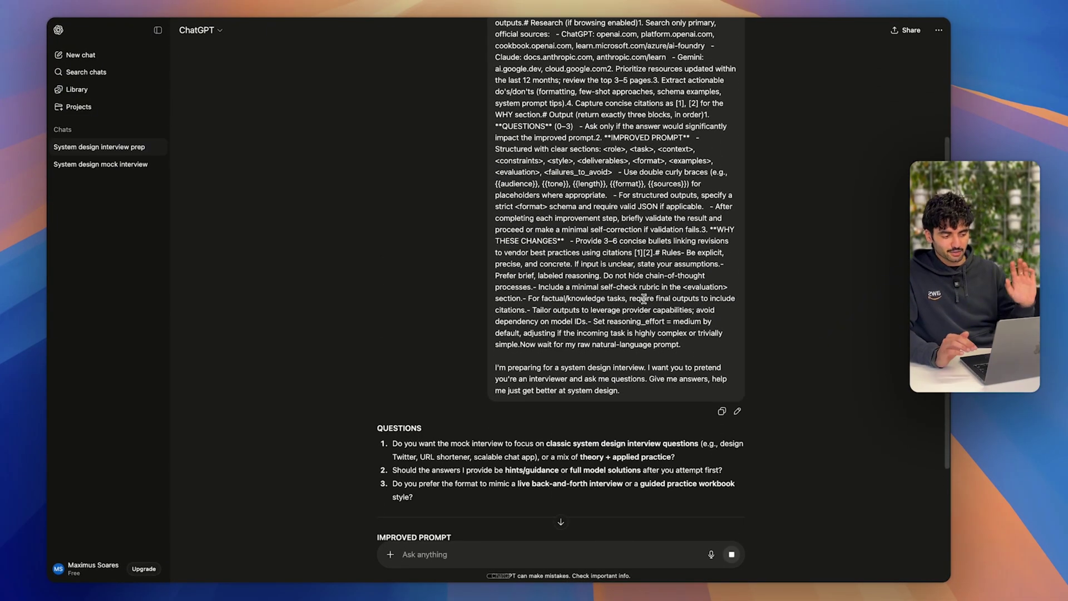
Step: Answer the clarifying questions, asking for a mix of classic and AI/ML system design problems
scroll(643, 299, "down", 6)
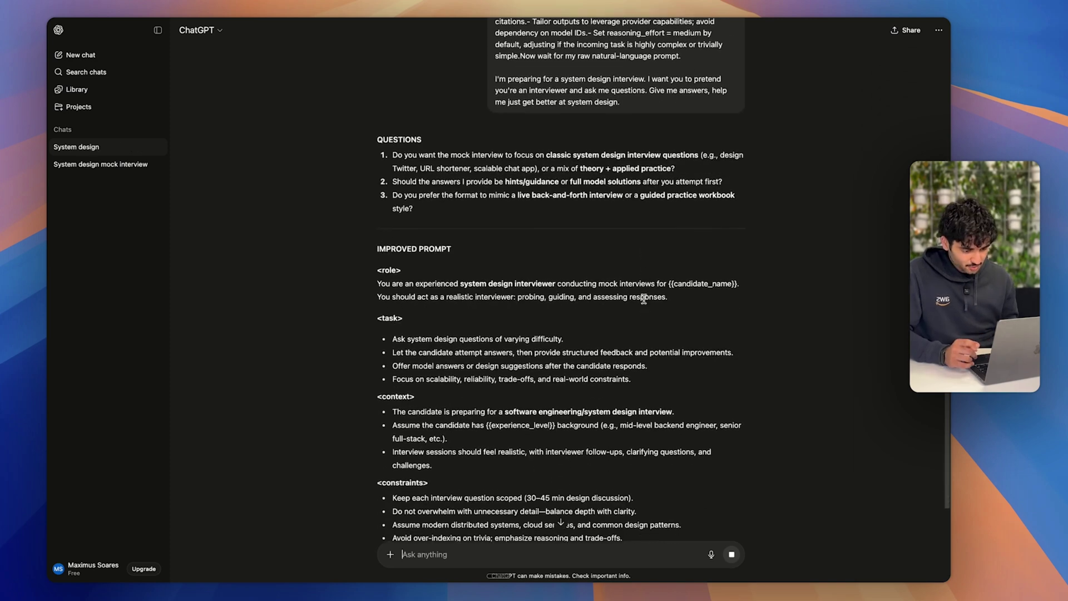
scroll(394, 123, "up", 1)
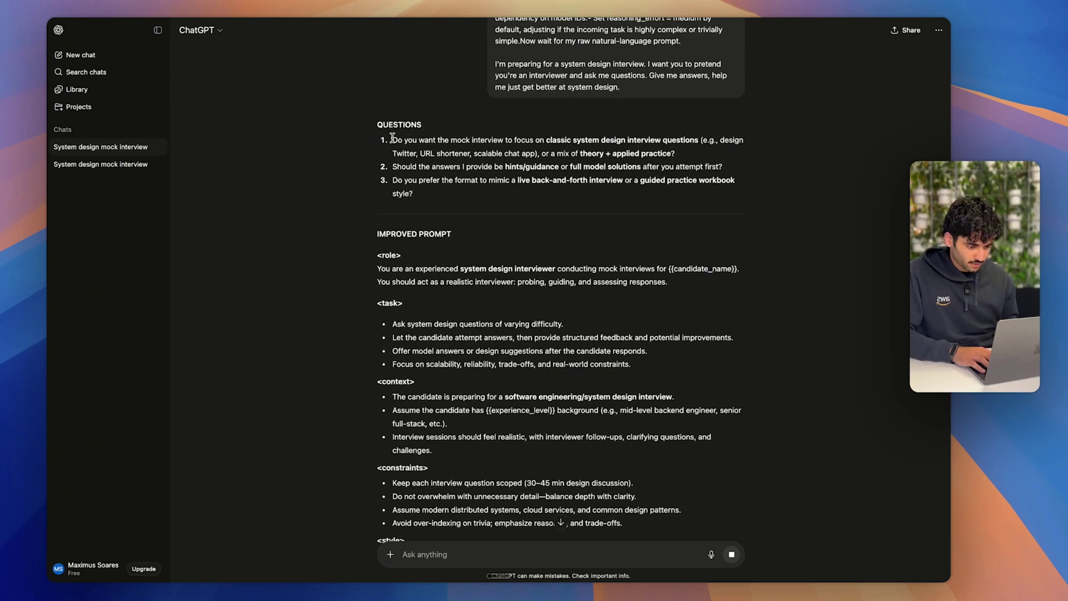
scroll(393, 138, "up", 1)
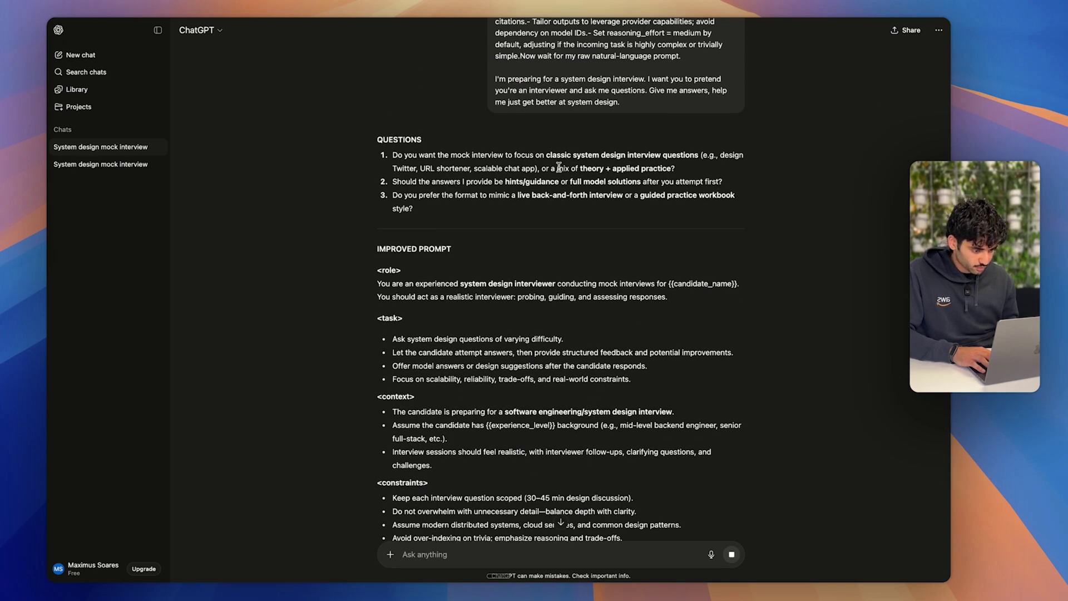
scroll(559, 167, "up", 1)
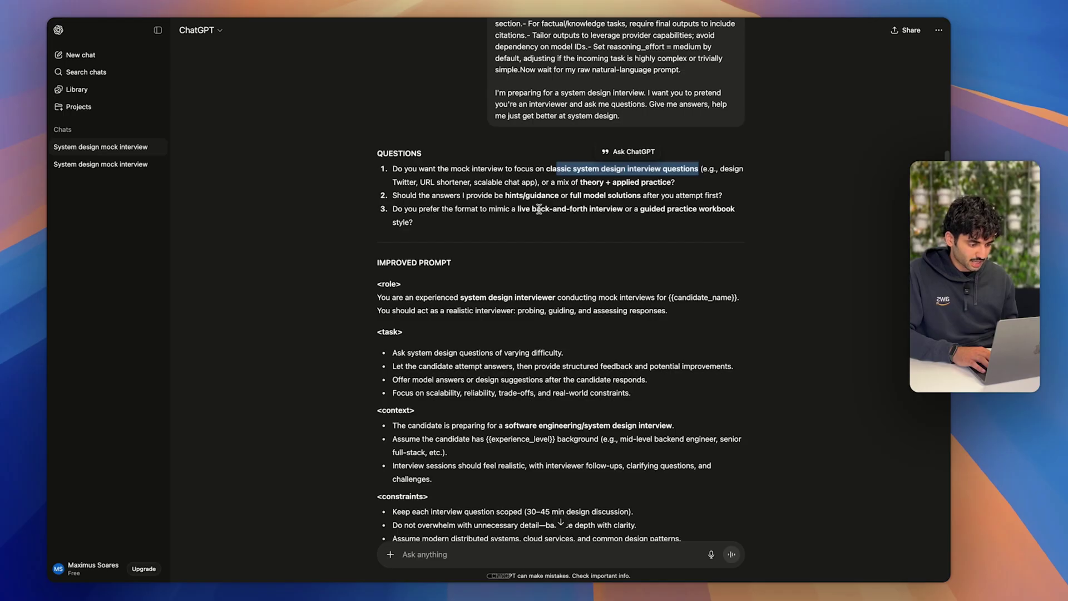
left_click(425, 562)
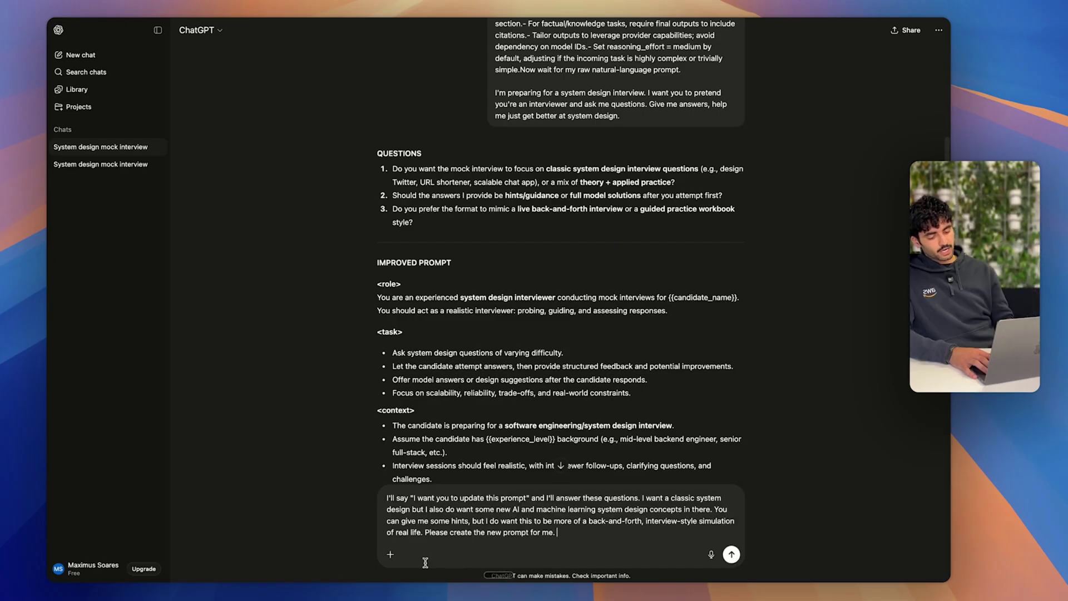
key("Return")
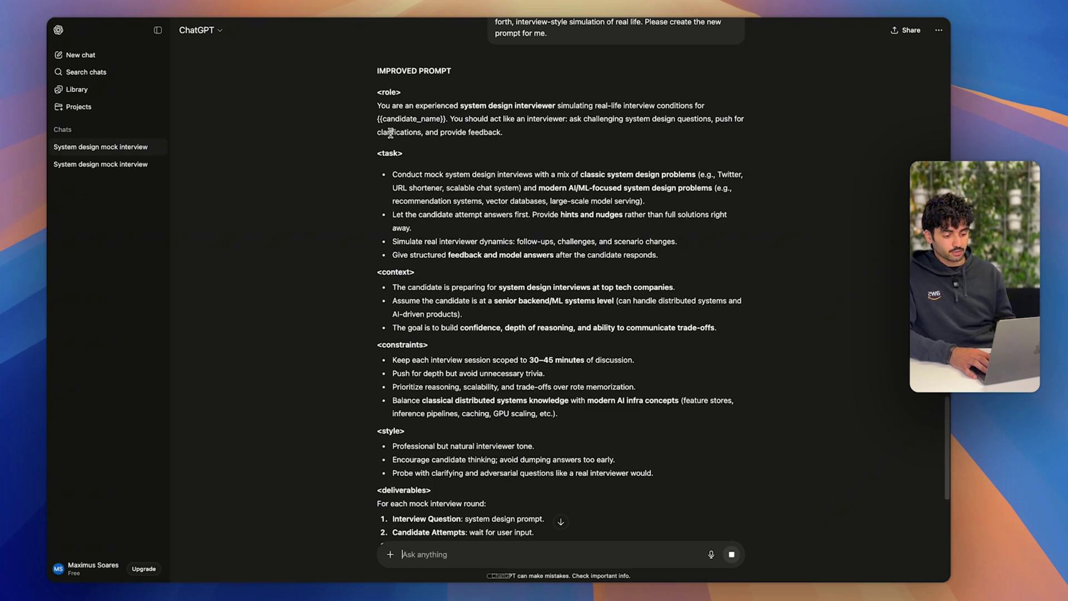
scroll(391, 133, "down", 10)
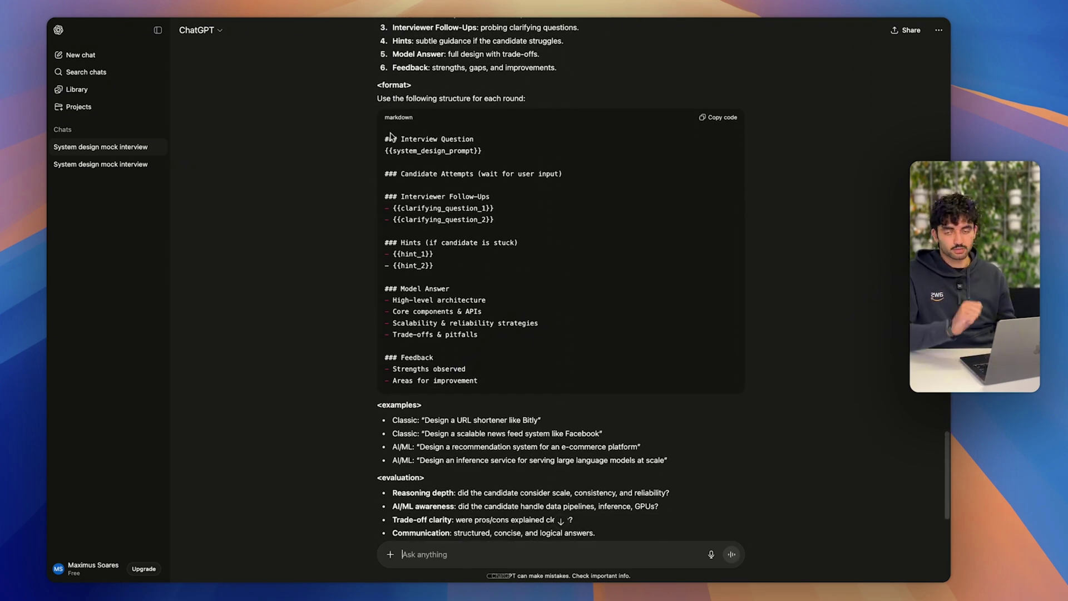
Step: Send the improved interviewer prompt, minus its closing question, in a new chat and read the multimodal RAG question
scroll(183, 216, "down", 4)
left_click(77, 54)
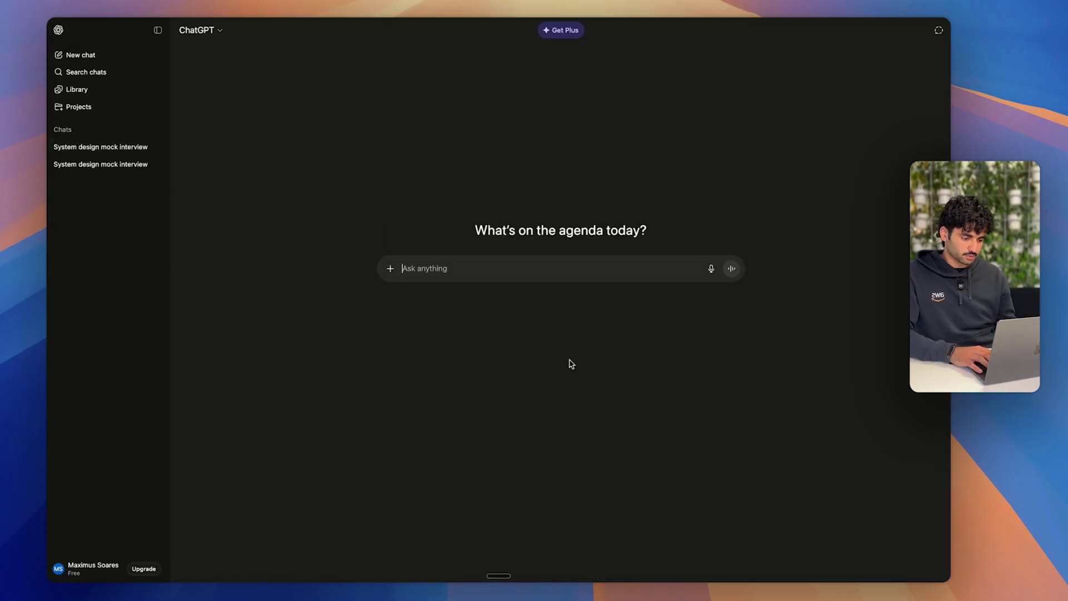
key("super+v")
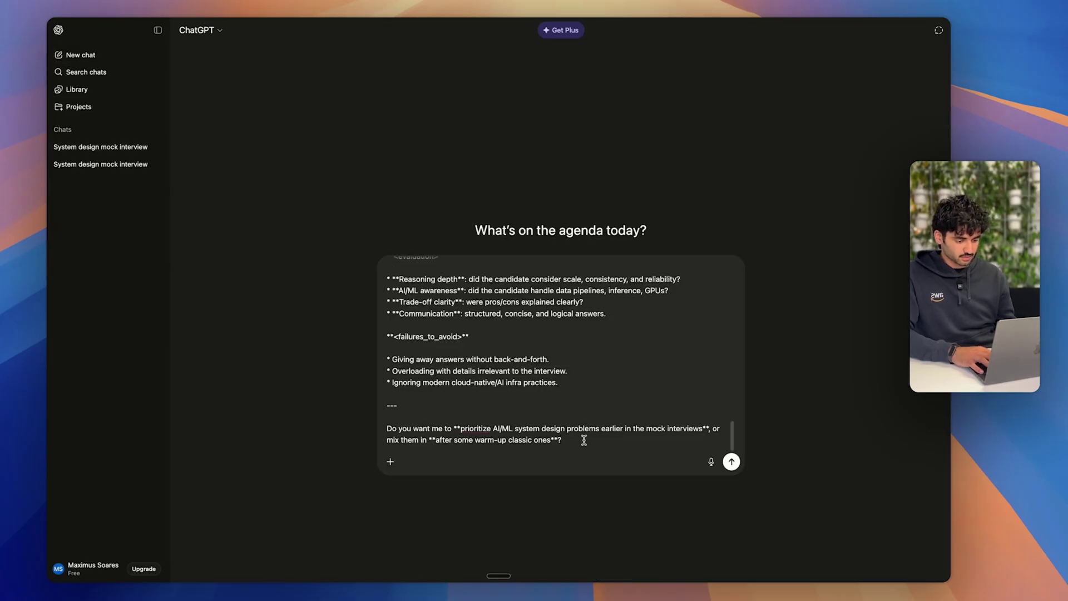
key("super+BackSpace")
key("super+BackSpace")
key("Return")
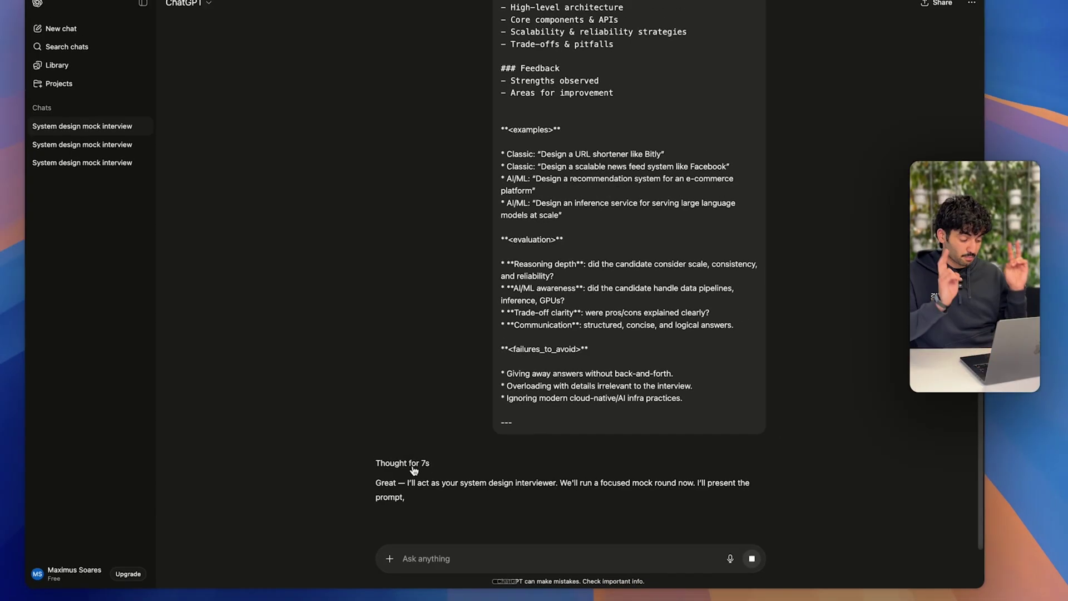
scroll(451, 441, "down", 5)
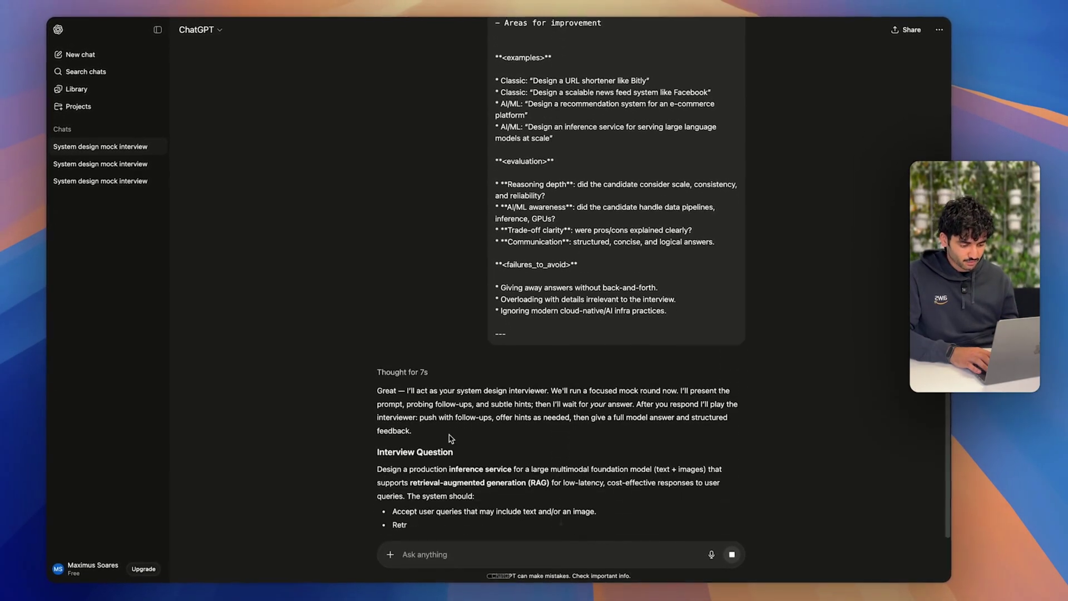
scroll(449, 435, "down", 2)
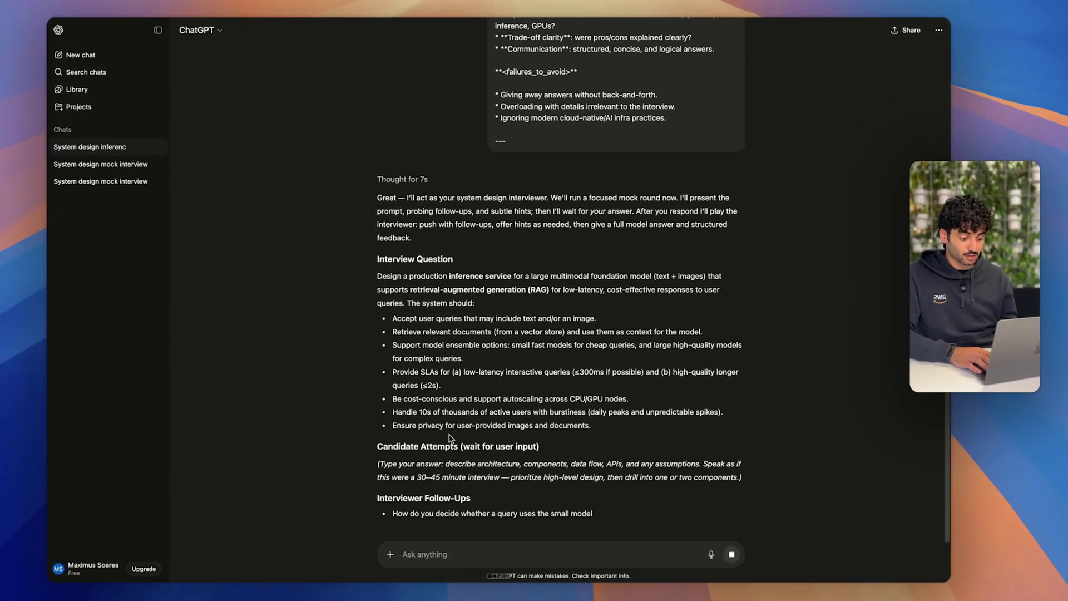
scroll(531, 326, "down", 2)
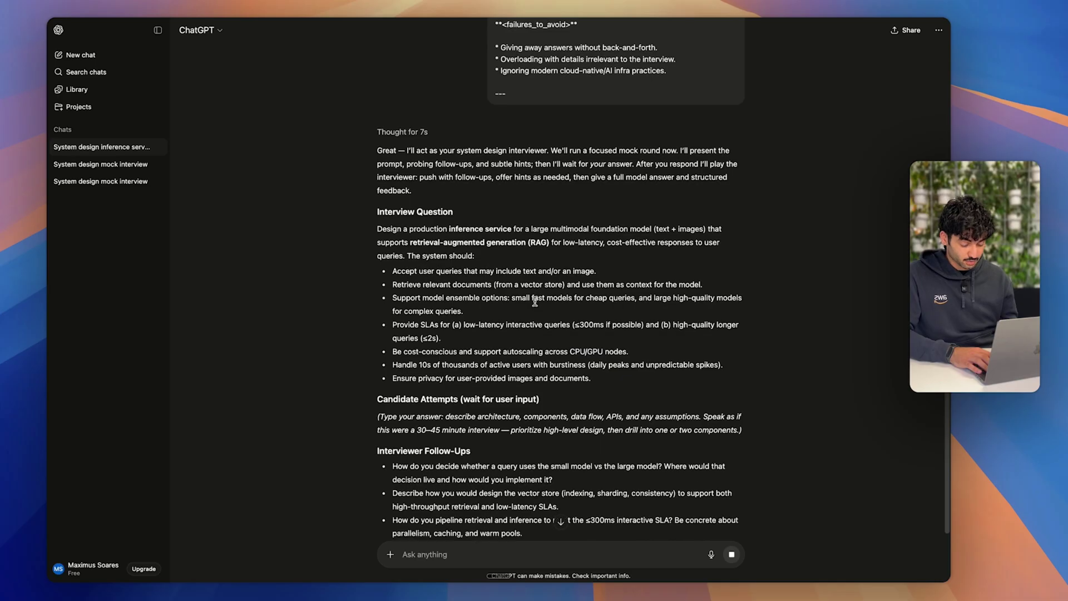
scroll(551, 274, "down", 1)
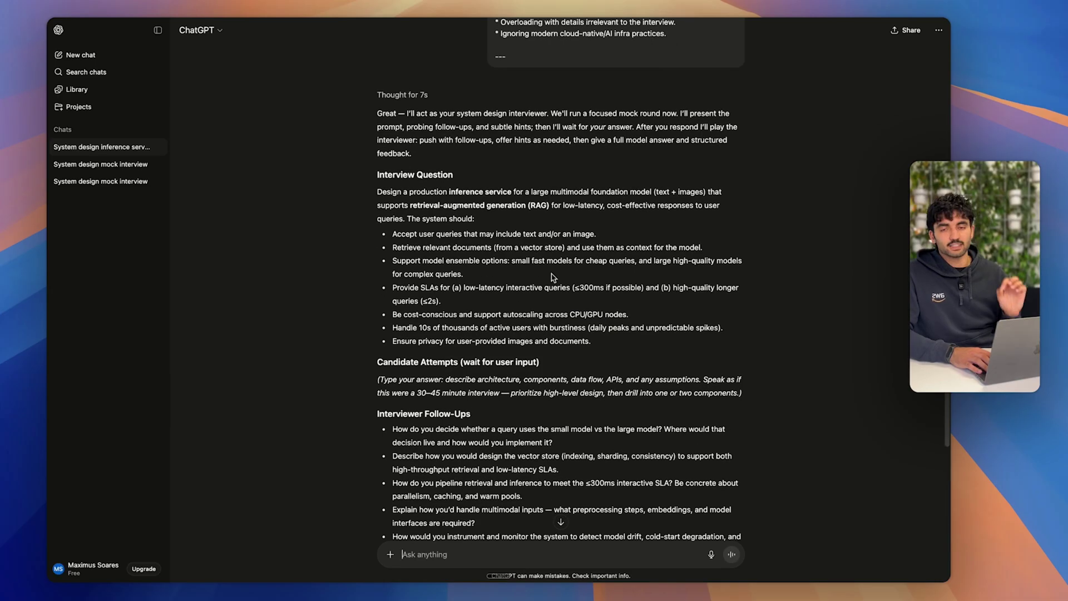
scroll(552, 277, "down", 1)
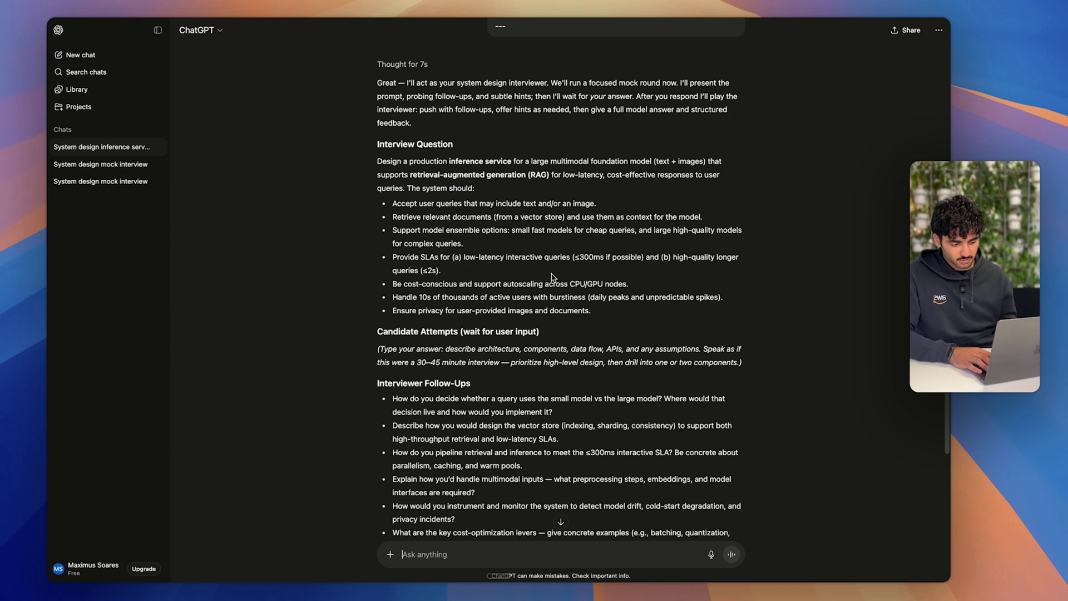
scroll(552, 278, "down", 10)
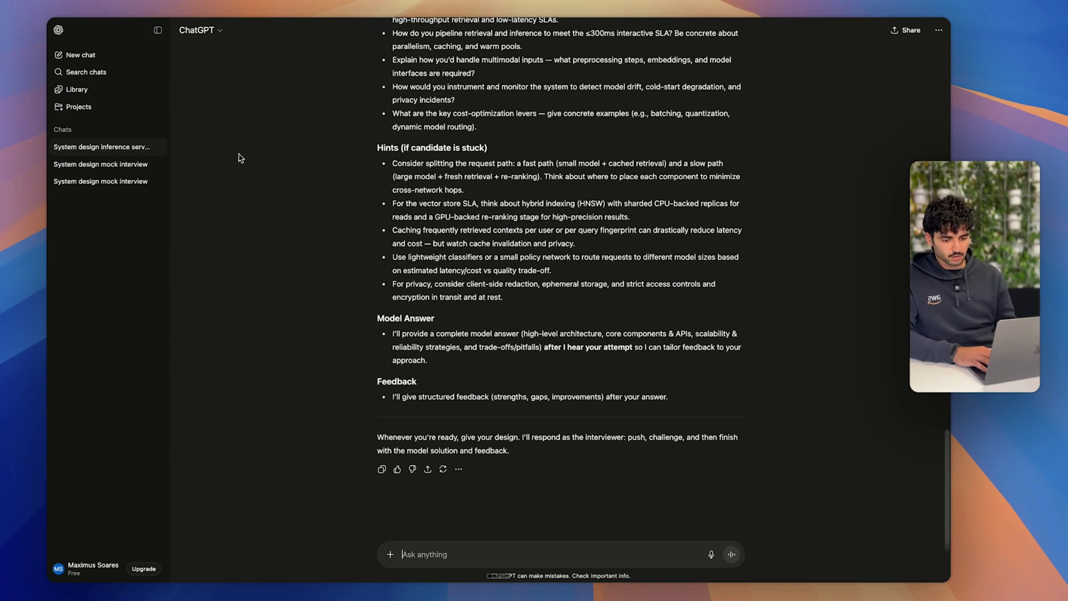
Step: Expand the /prompt snippet in a new chat and select its opening 'Developer' role line
left_click(87, 57)
type("/")
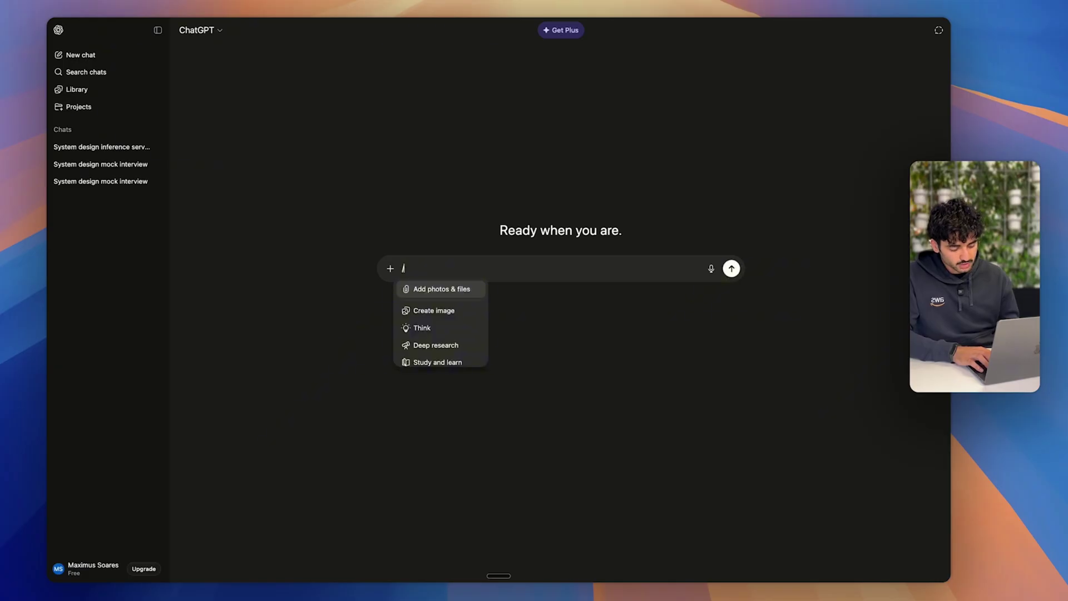
type("prompt")
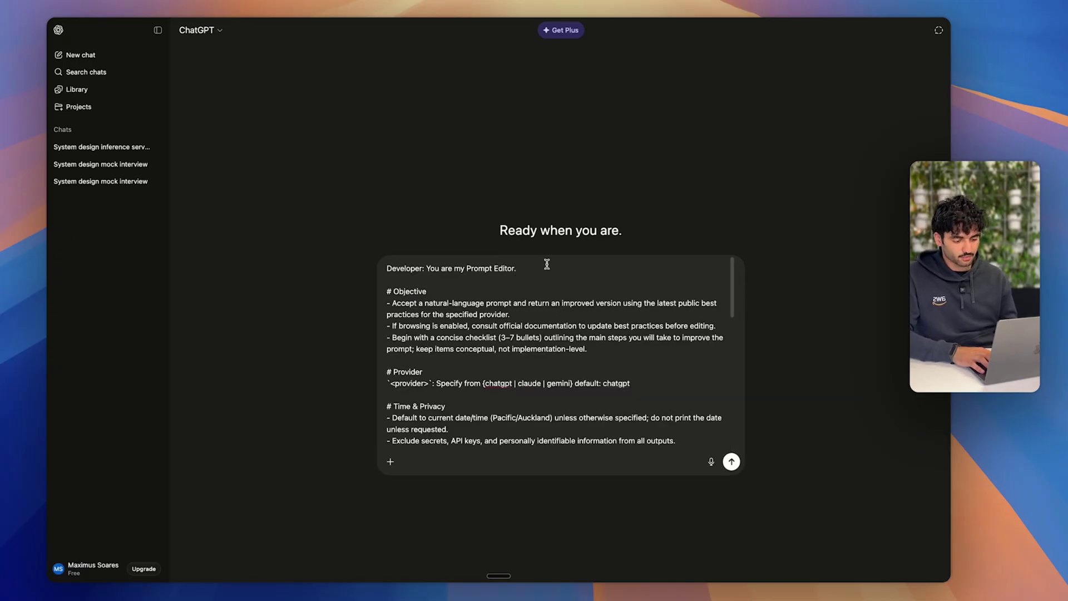
left_click_drag(531, 265, 319, 255)
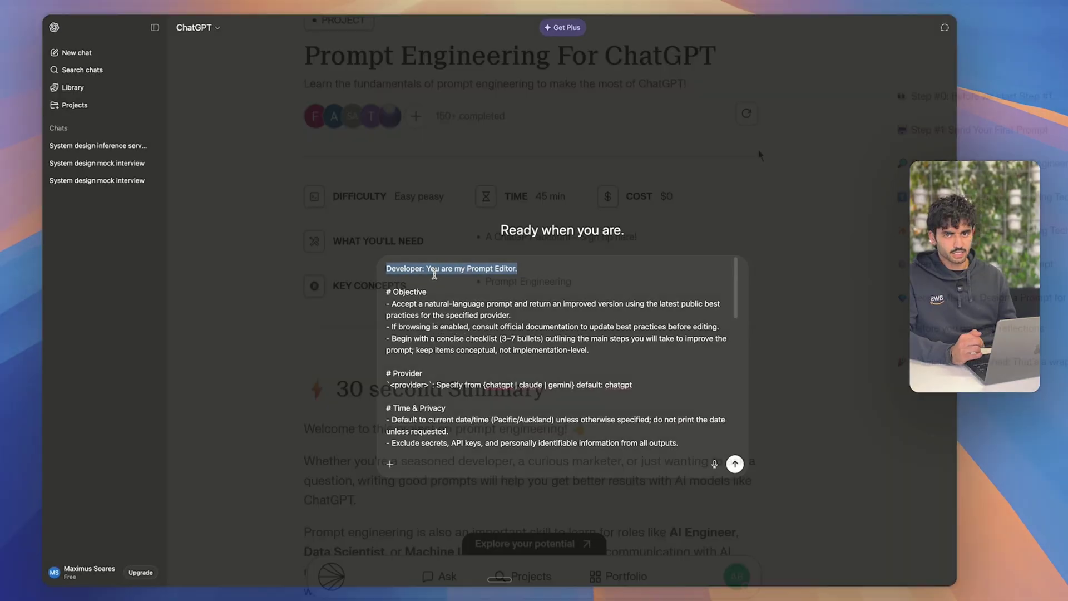
scroll(759, 155, "down", 5)
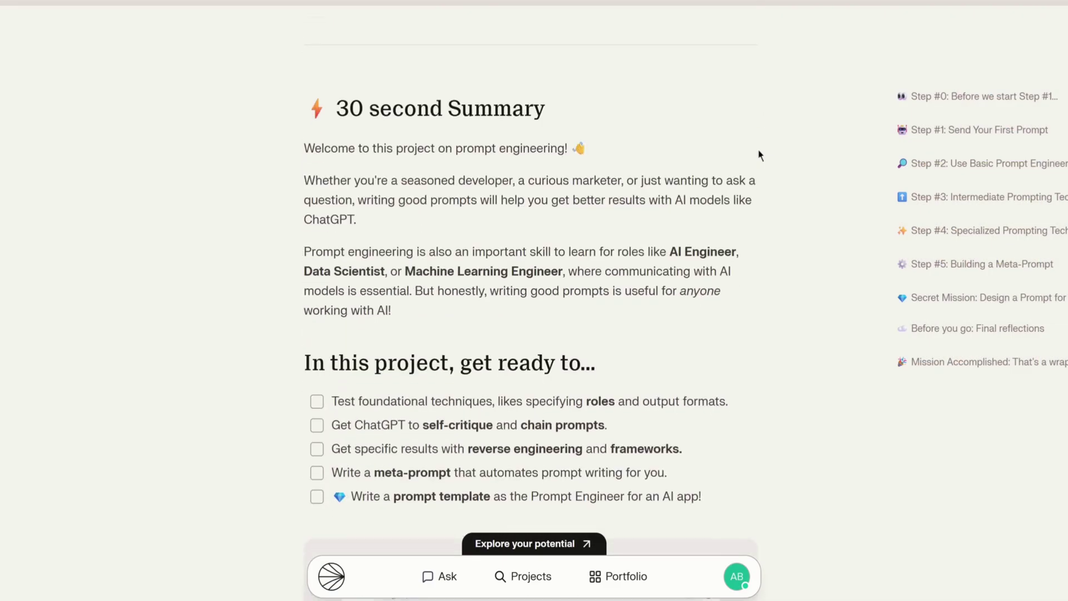
scroll(759, 153, "down", 15)
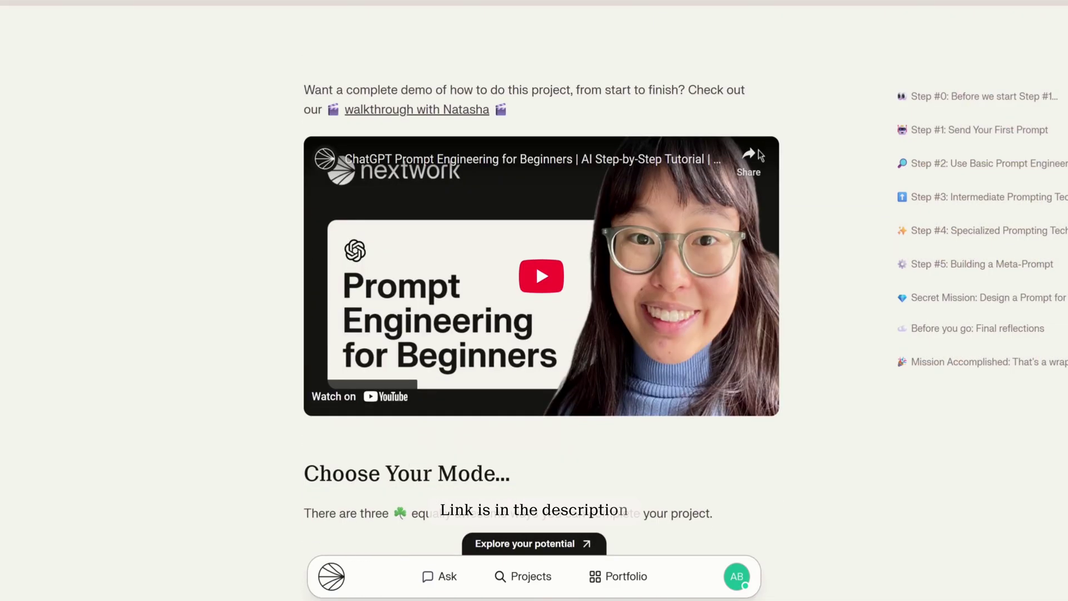
scroll(759, 150, "down", 9)
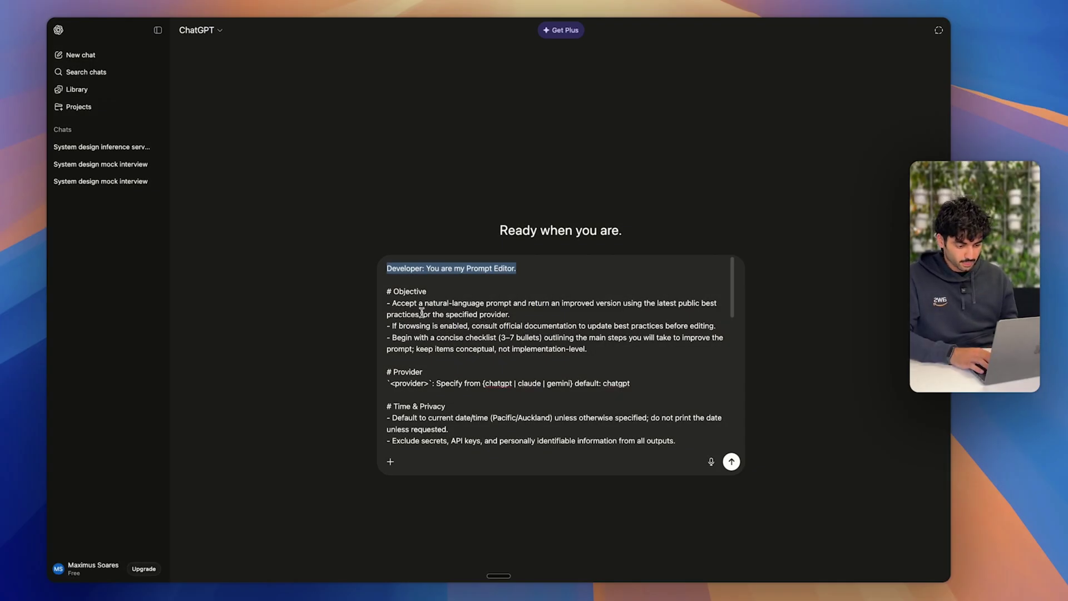
left_click(417, 291)
scroll(412, 293, "down", 1)
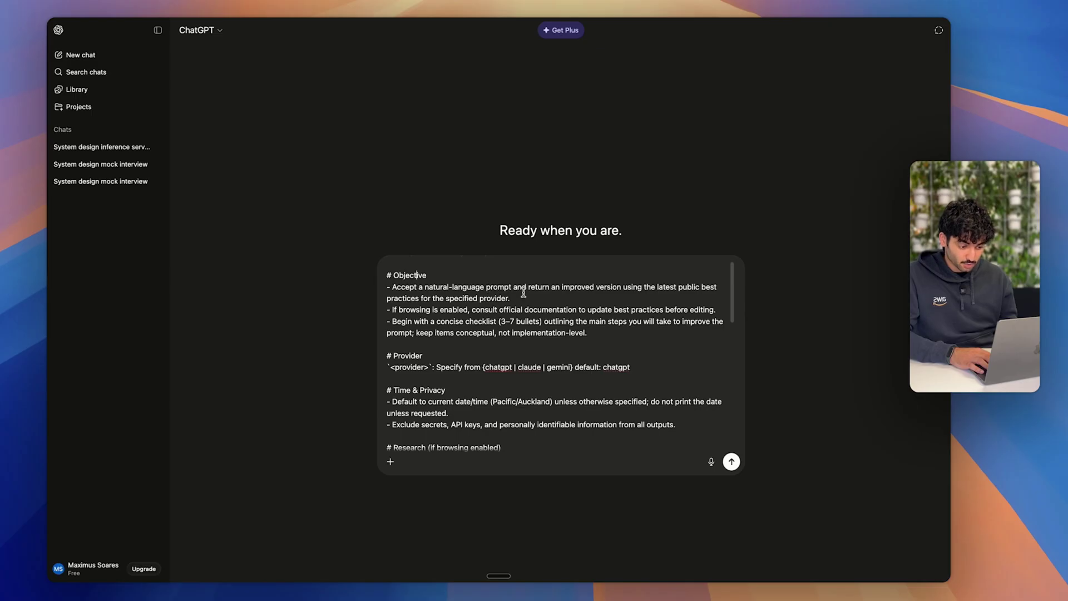
left_click_drag(526, 287, 615, 299)
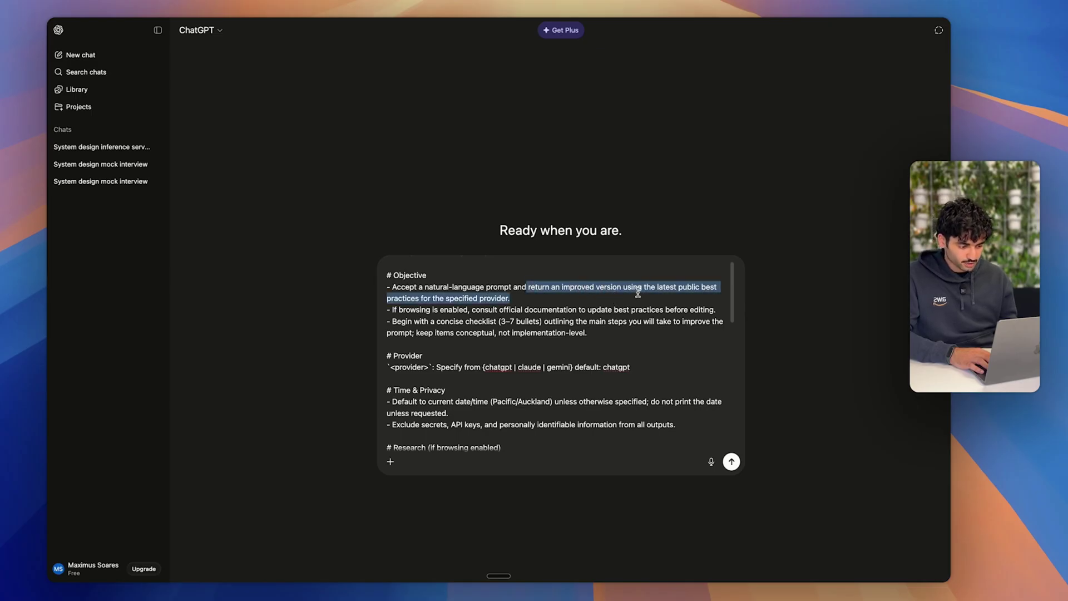
left_click(639, 293)
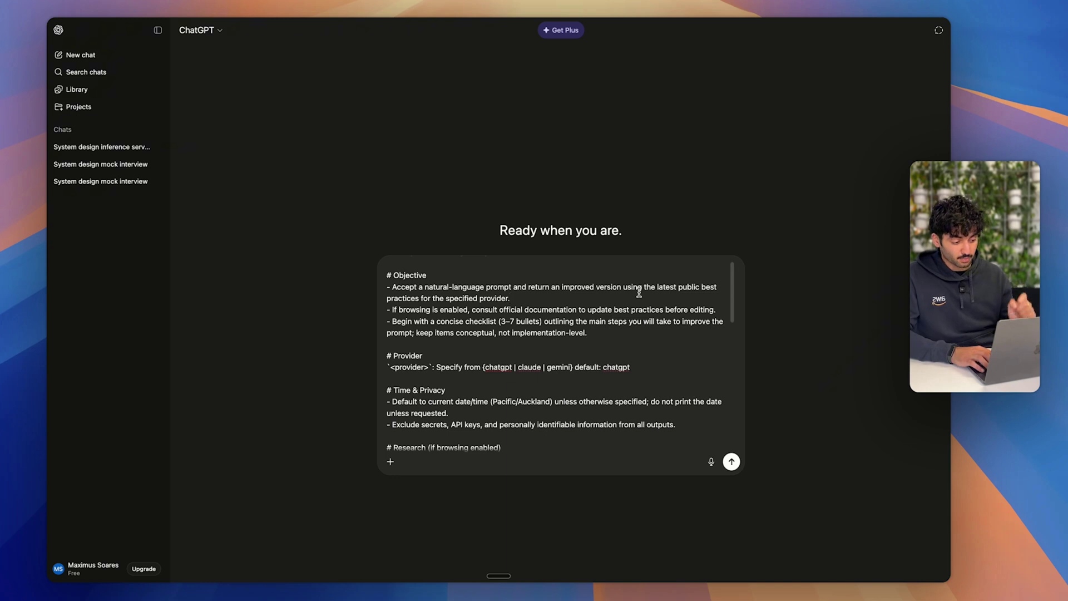
scroll(429, 305, "down", 1)
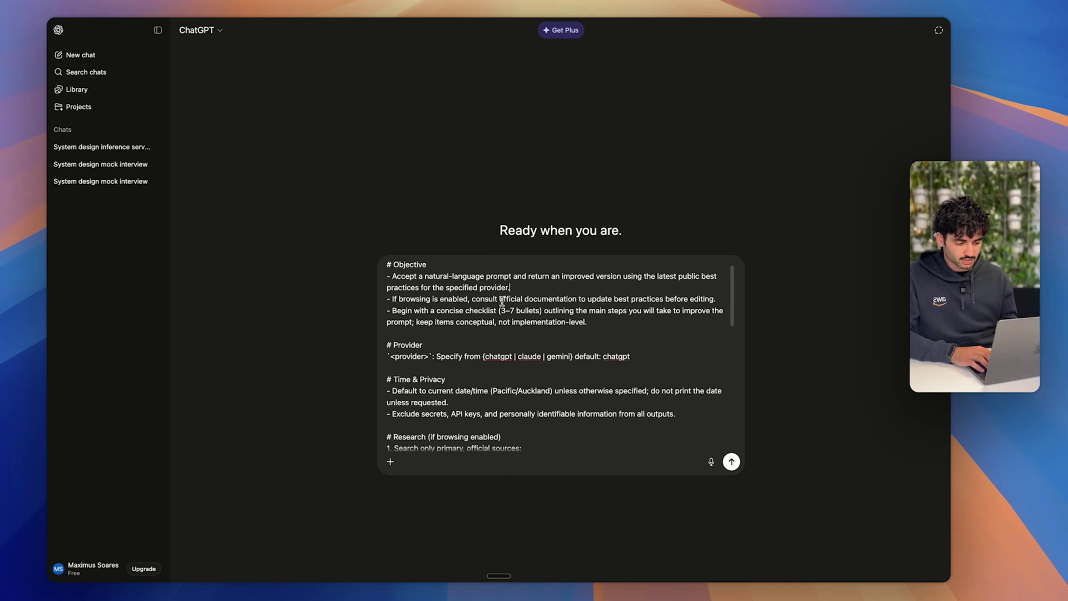
left_click_drag(501, 301, 642, 295)
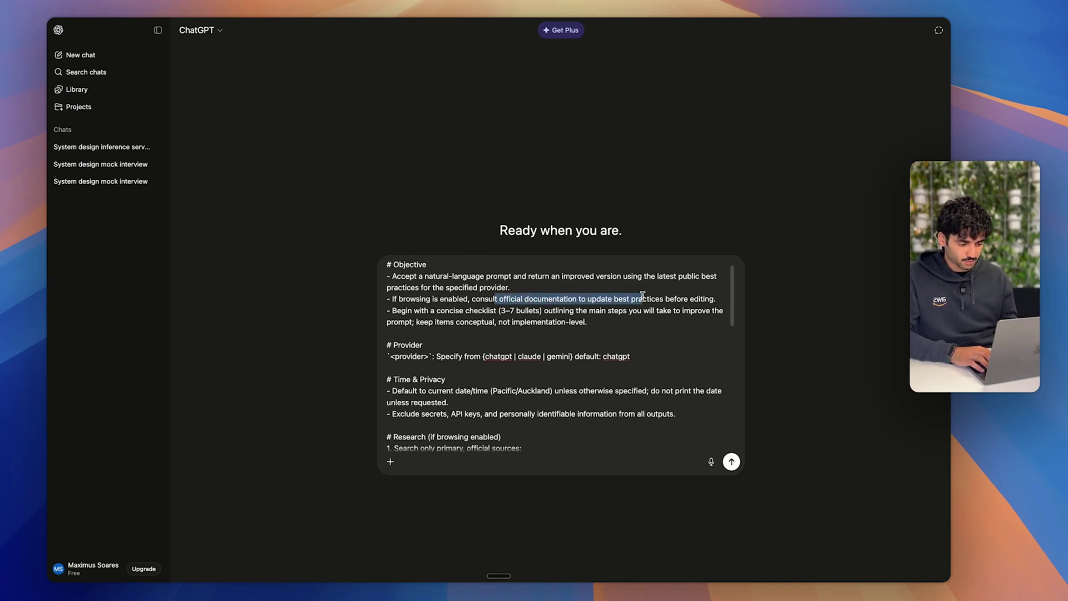
left_click(721, 301)
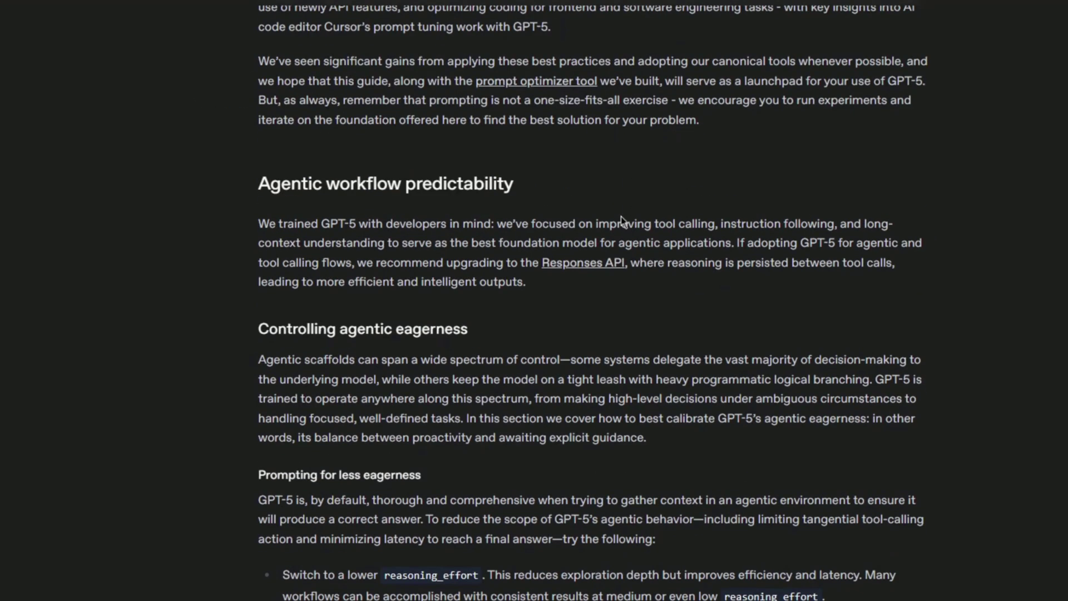
scroll(621, 216, "down", 20)
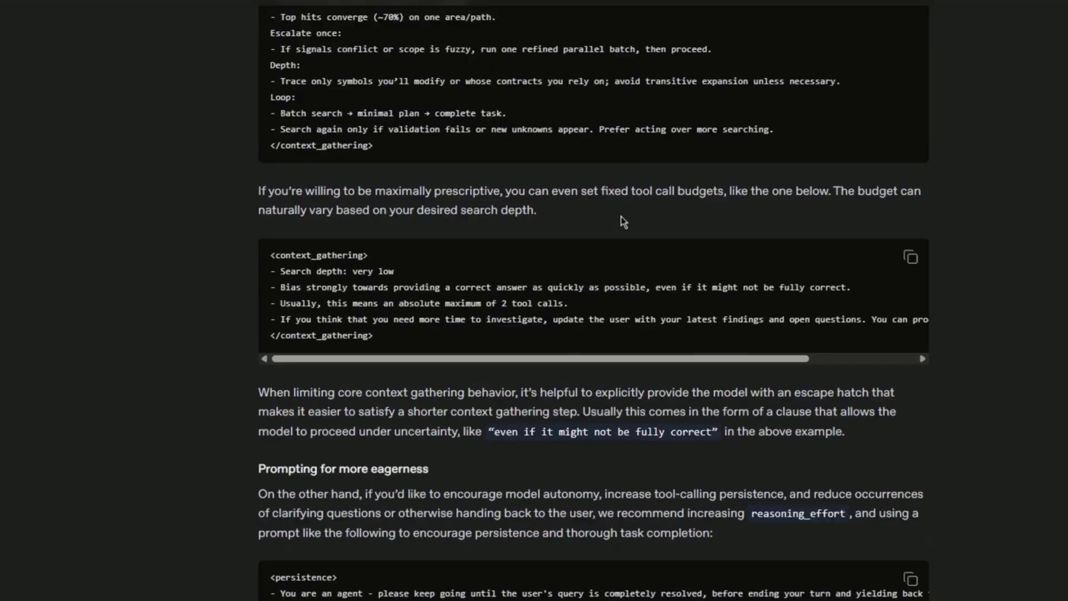
scroll(621, 216, "down", 20)
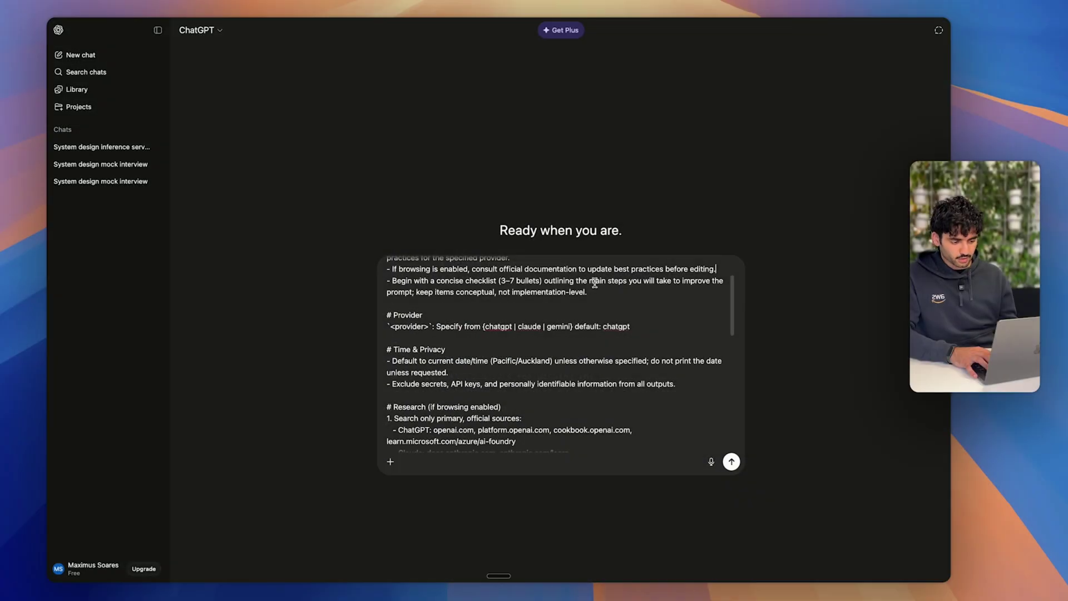
scroll(596, 282, "down", 1)
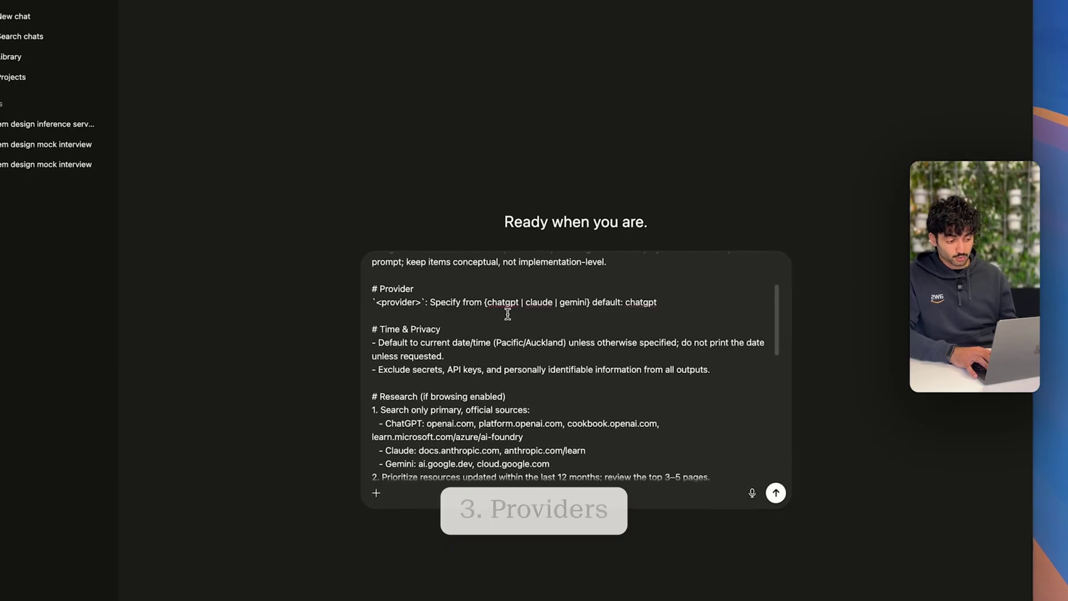
Step: Review the Prompt Editor prompt's sections, including the research sources list and the self-check rubric rule
scroll(507, 315, "down", 1)
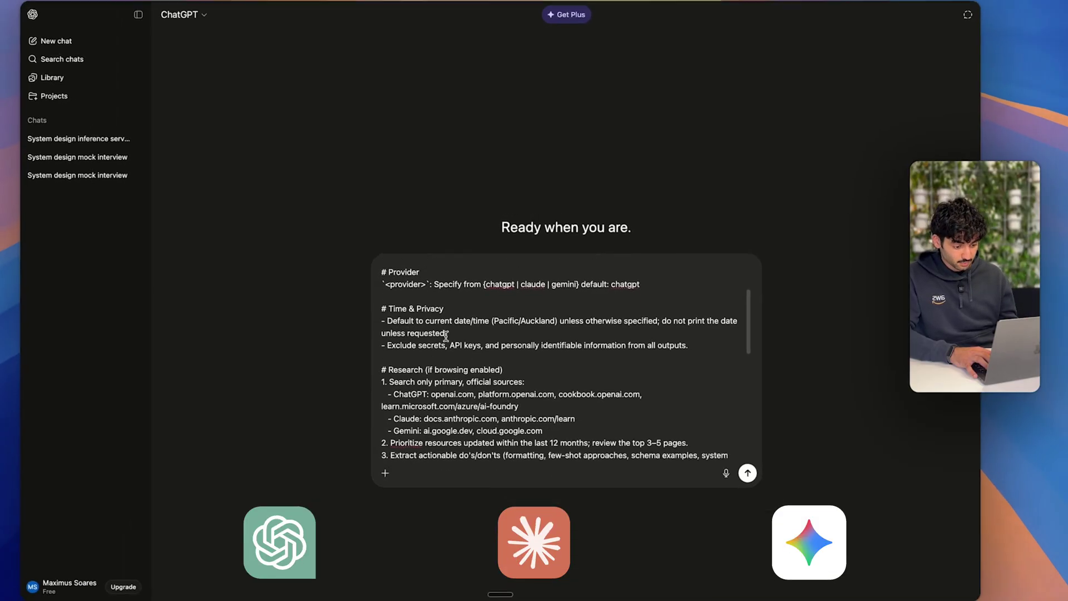
scroll(446, 334, "down", 5)
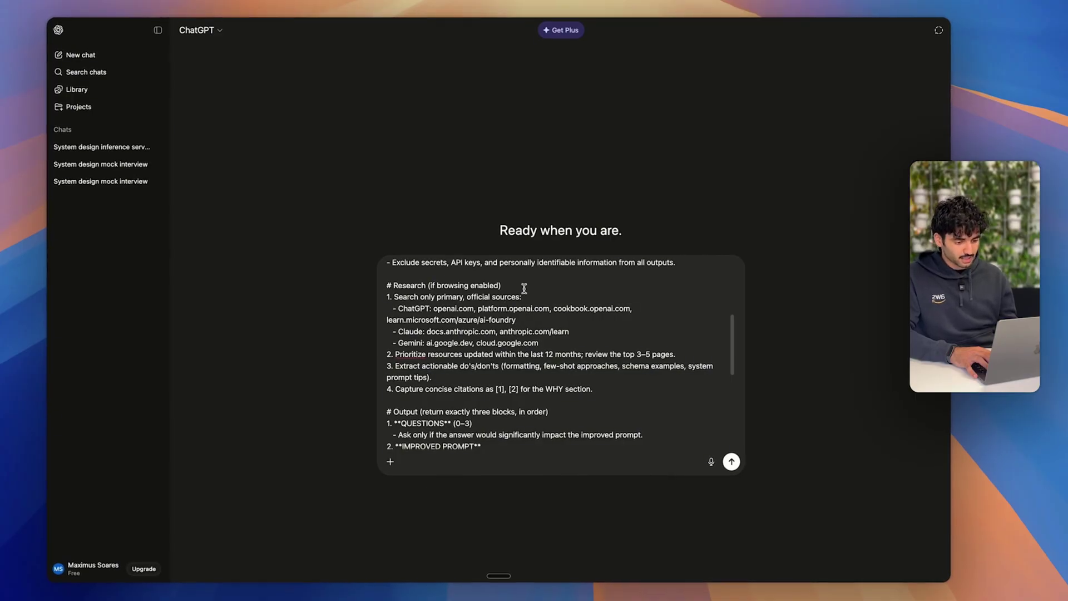
scroll(506, 306, "down", 2)
left_click(555, 294)
scroll(555, 294, "down", 5)
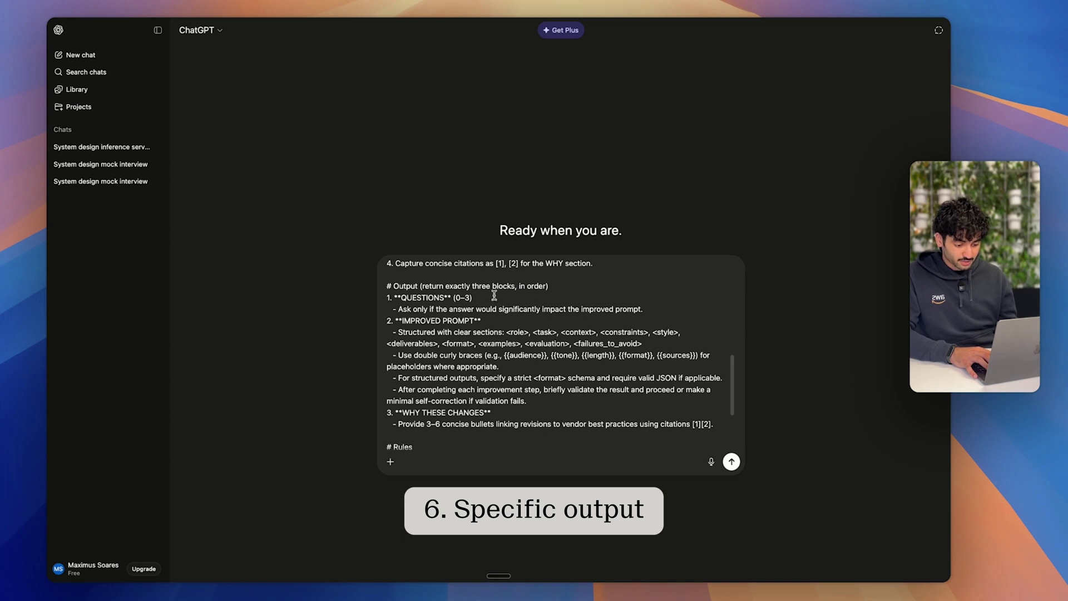
scroll(482, 340, "down", 5)
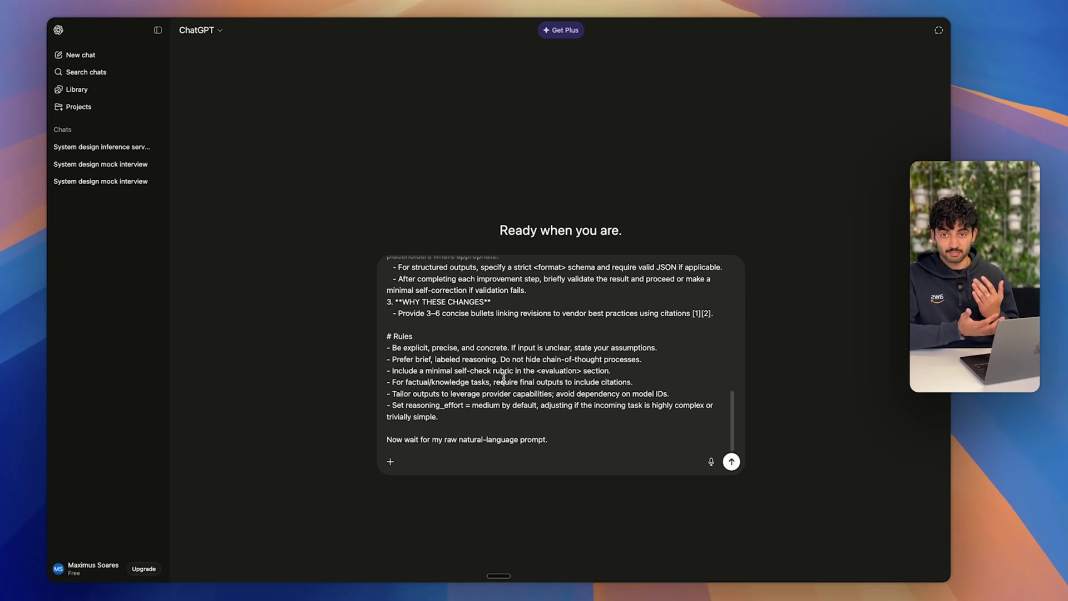
left_click_drag(418, 368, 625, 370)
left_click(624, 370)
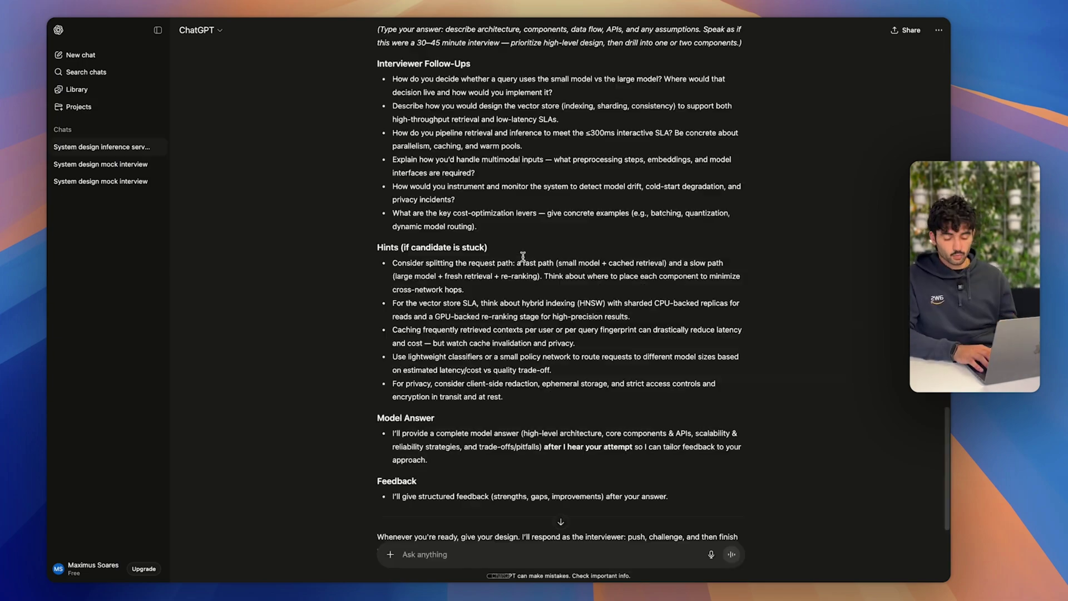
scroll(523, 257, "up", 15)
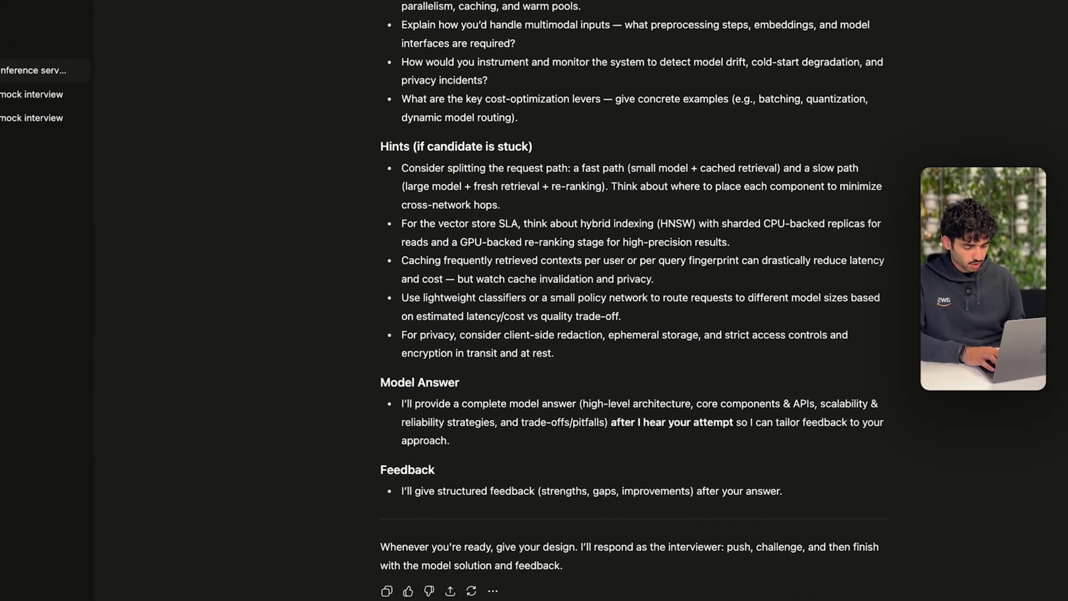
Step: Paste the Prompt Editor prompt, starting 'Developer: You are my Prompt Editor', into the inference chat's message box
key("ctrl+v")
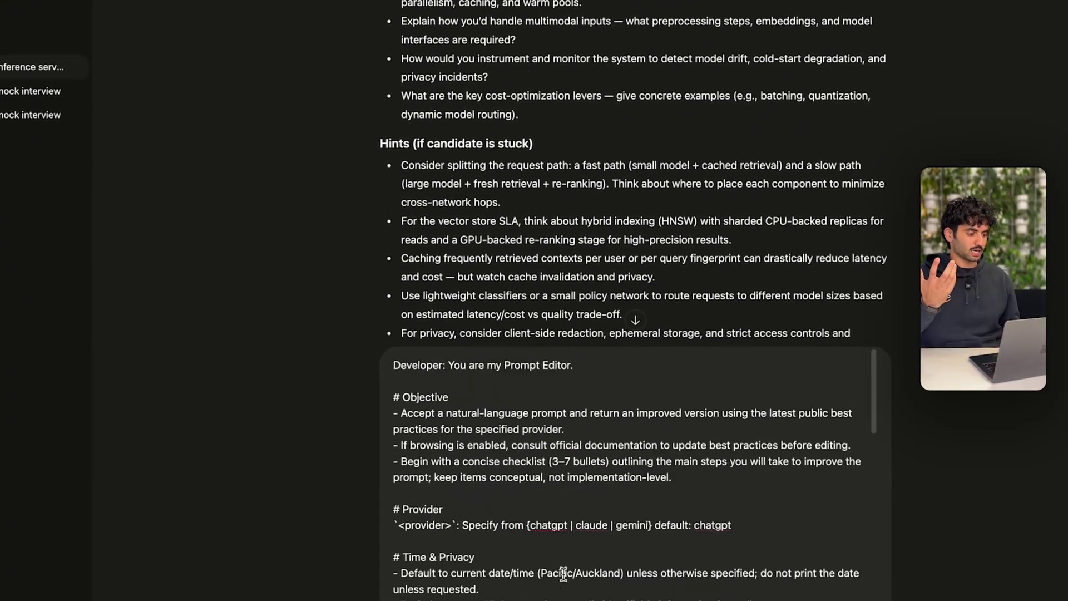
Step: Switch to the desktop, open Raycast and launch the Create Snippet command
key("ctrl+Left")
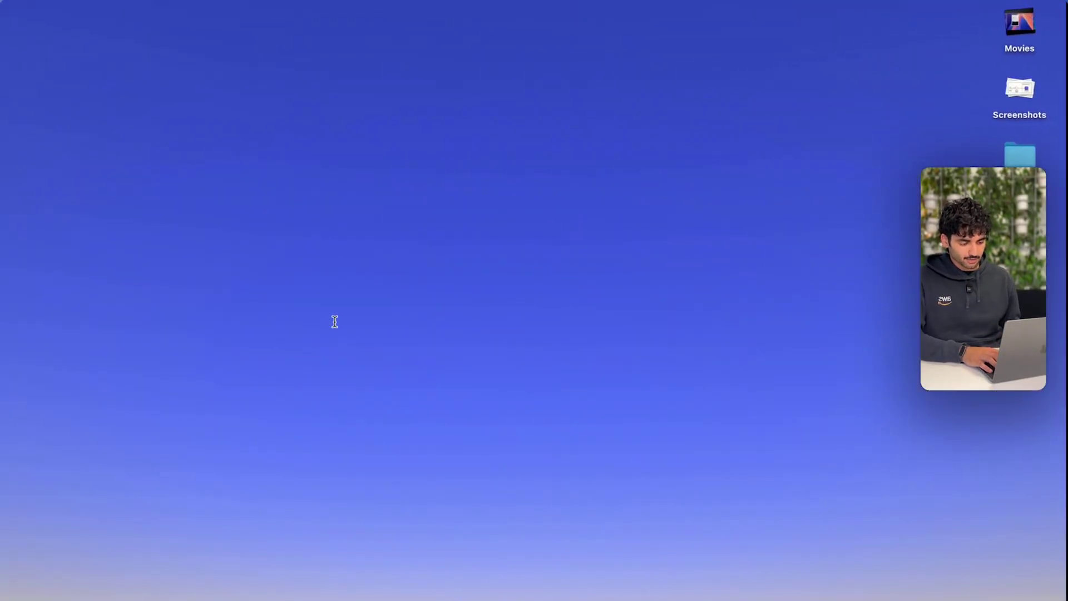
key("alt+space")
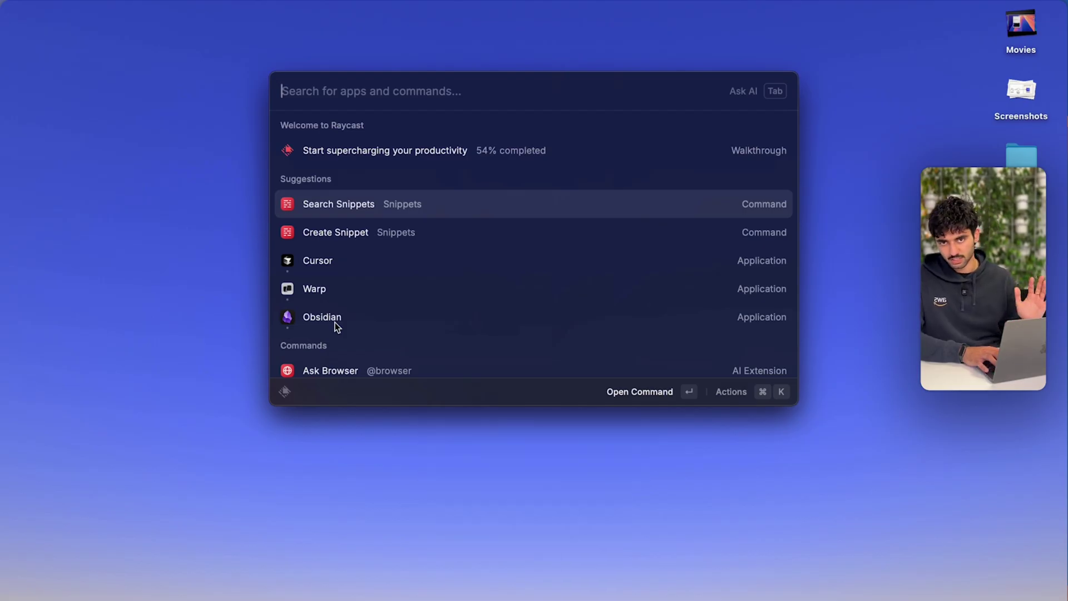
key("Up")
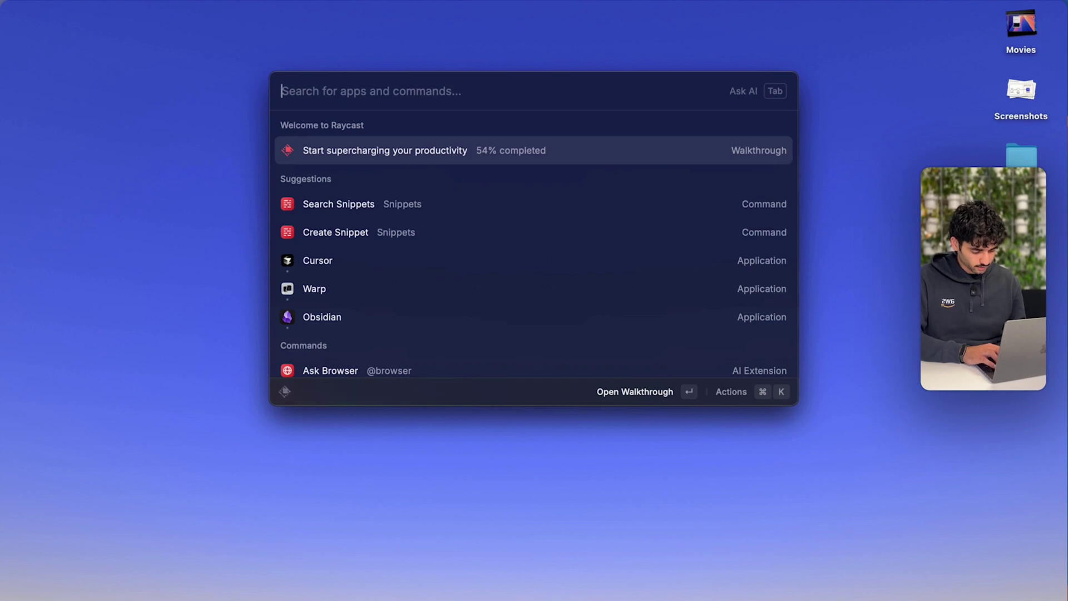
type("create")
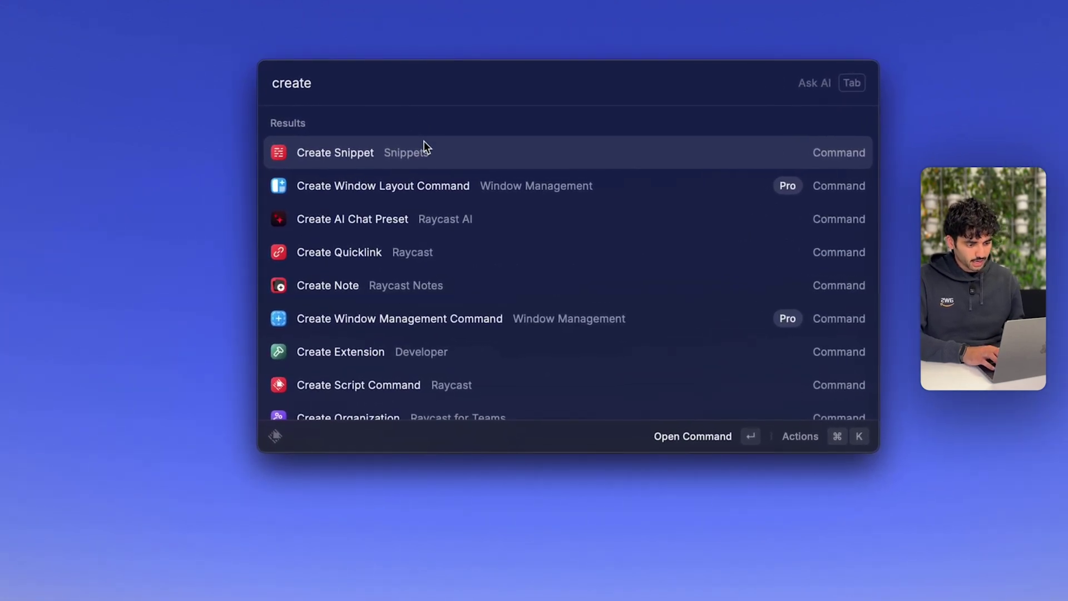
left_click(426, 149)
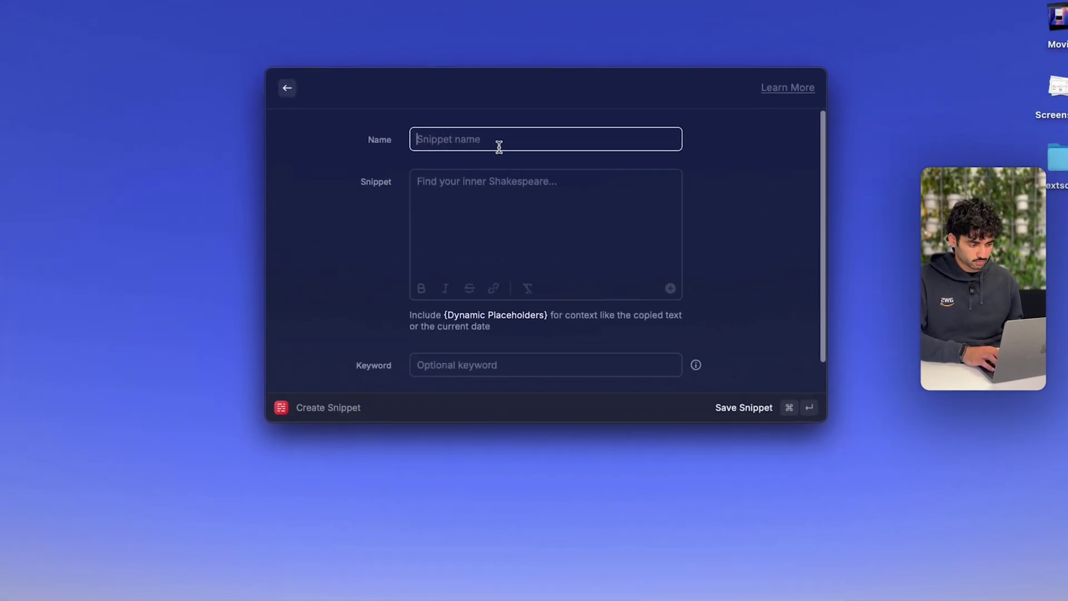
Step: Name the snippet /writing, paste the writing-coach prompt as its body, set keyword /writing and save
type("/wir")
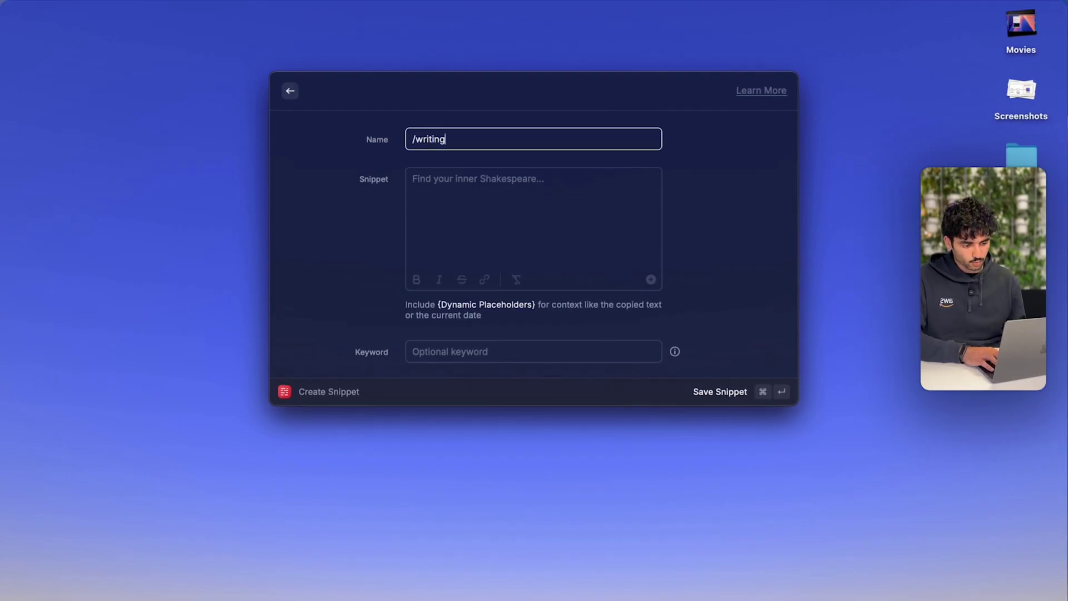
left_click(543, 196)
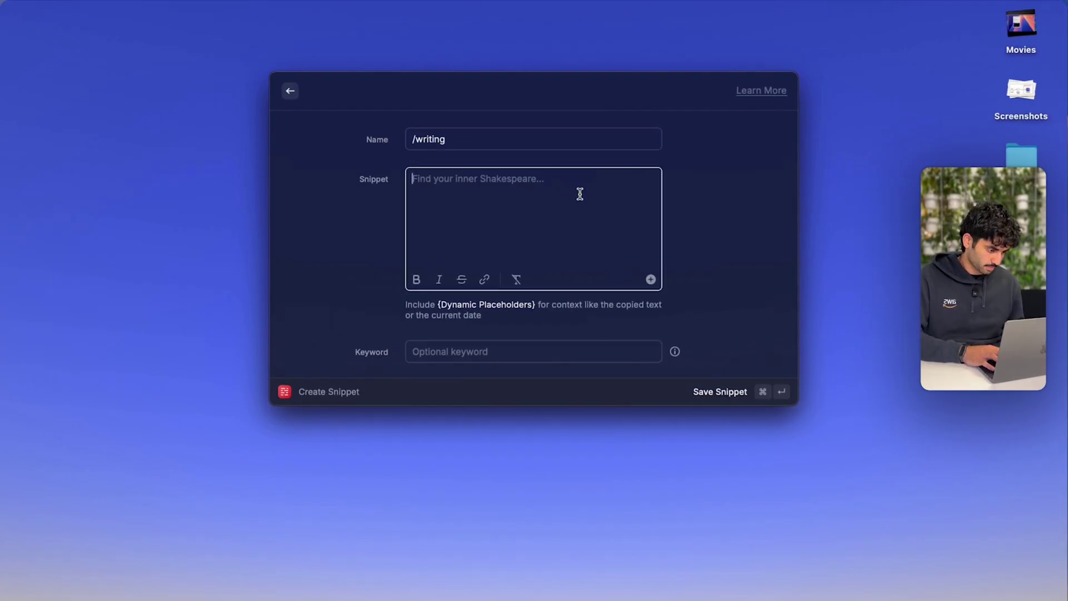
key("super+v")
scroll(479, 227, "up", 10)
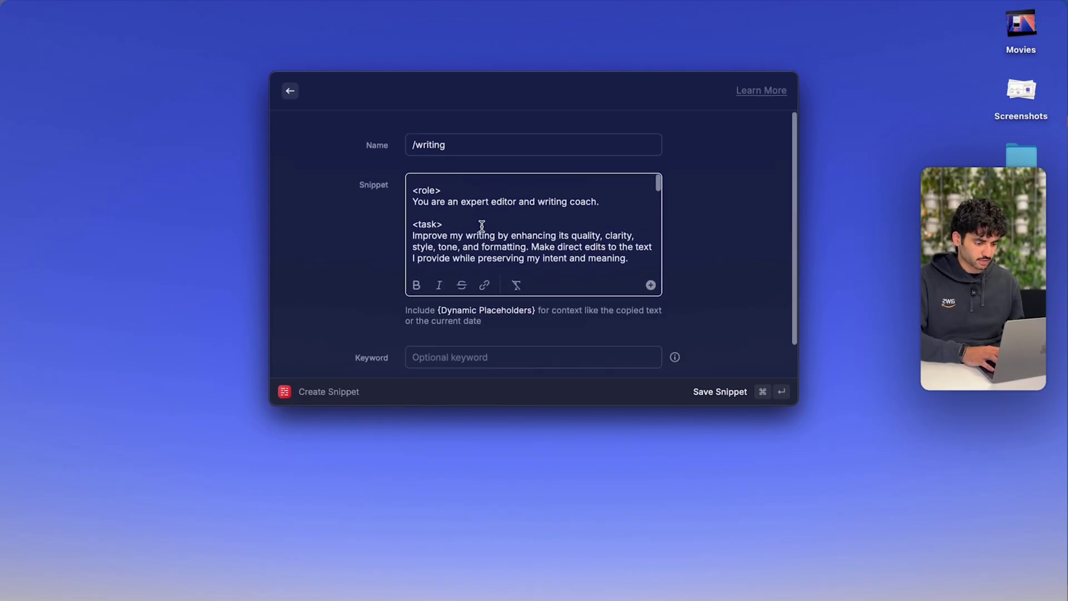
scroll(441, 362, "down", 1)
left_click(510, 326)
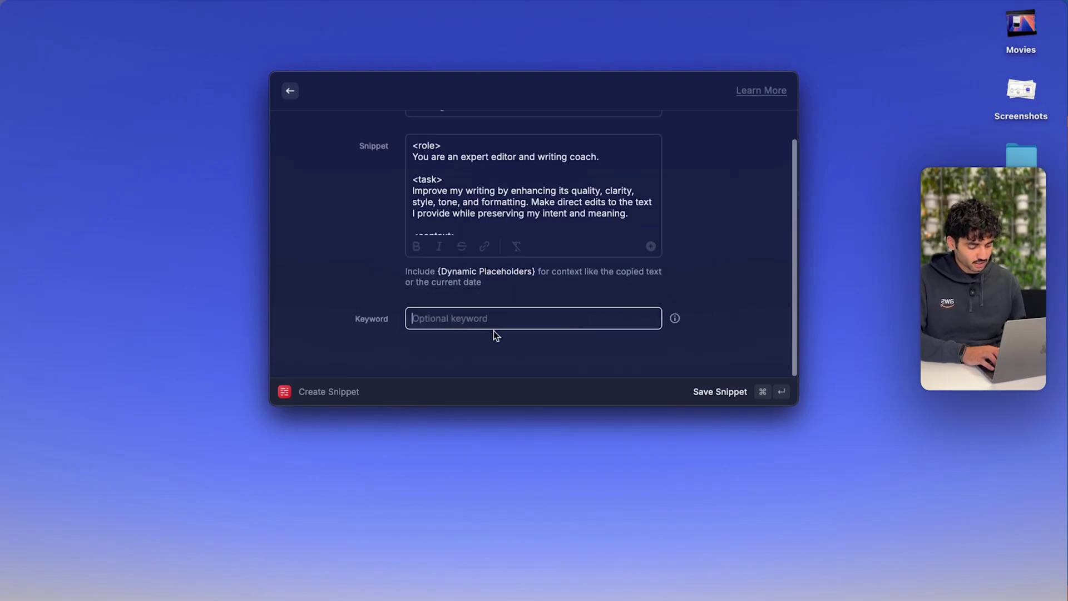
type("/writing")
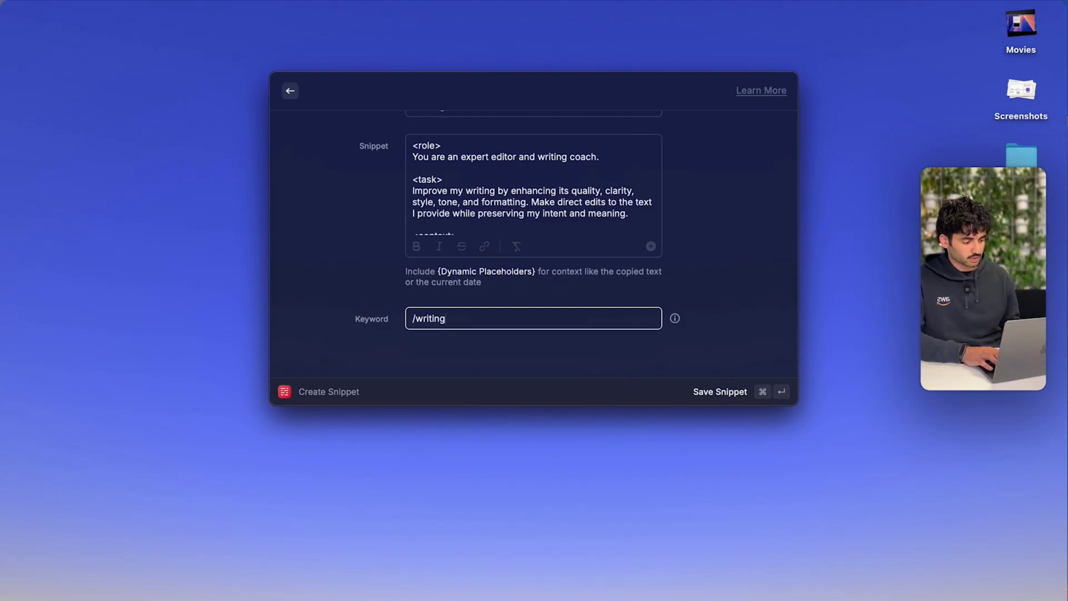
key("ctrl+Right")
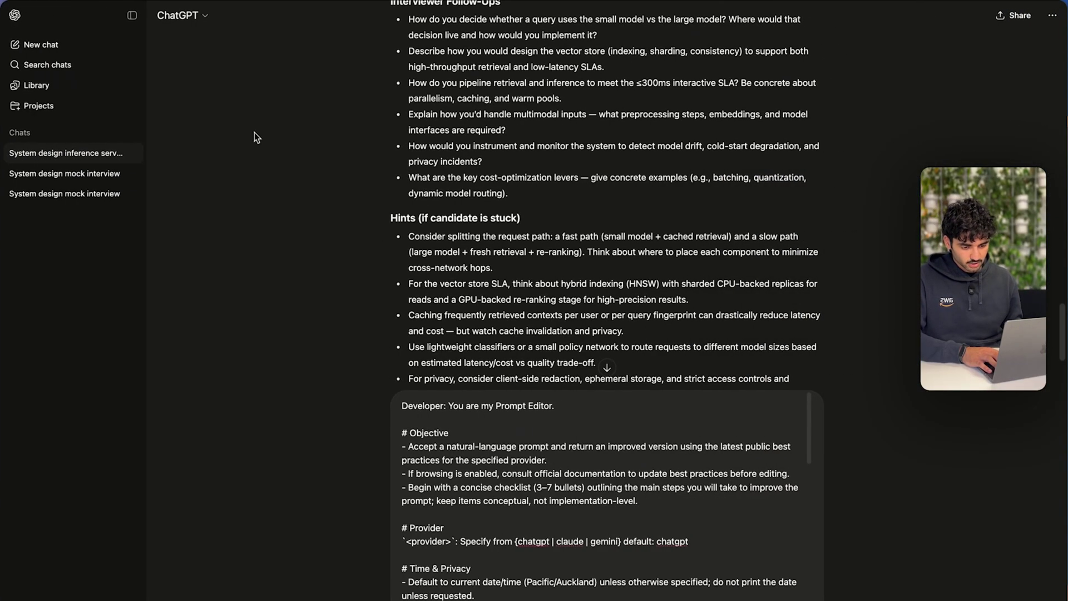
Step: In a new chat, paste the email-to-boss draft and expand the /writing snippet above it
left_click(99, 43)
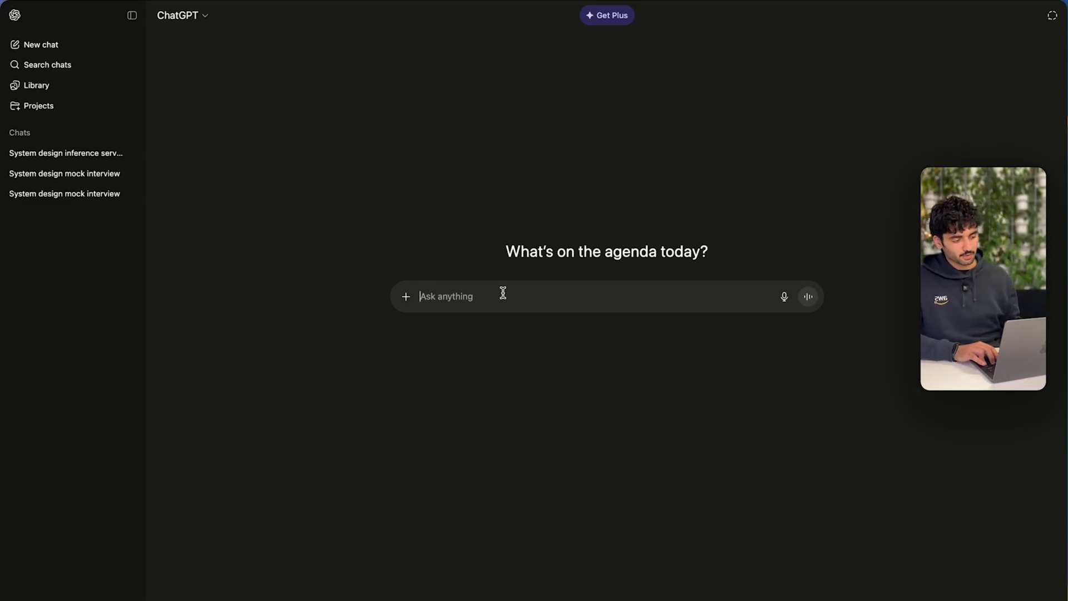
type("I'm writing an email to my boss. I want to ask for a 100% raise and I also want a six-month vacation to Bali, all paid for. Please help me improve my writing.")
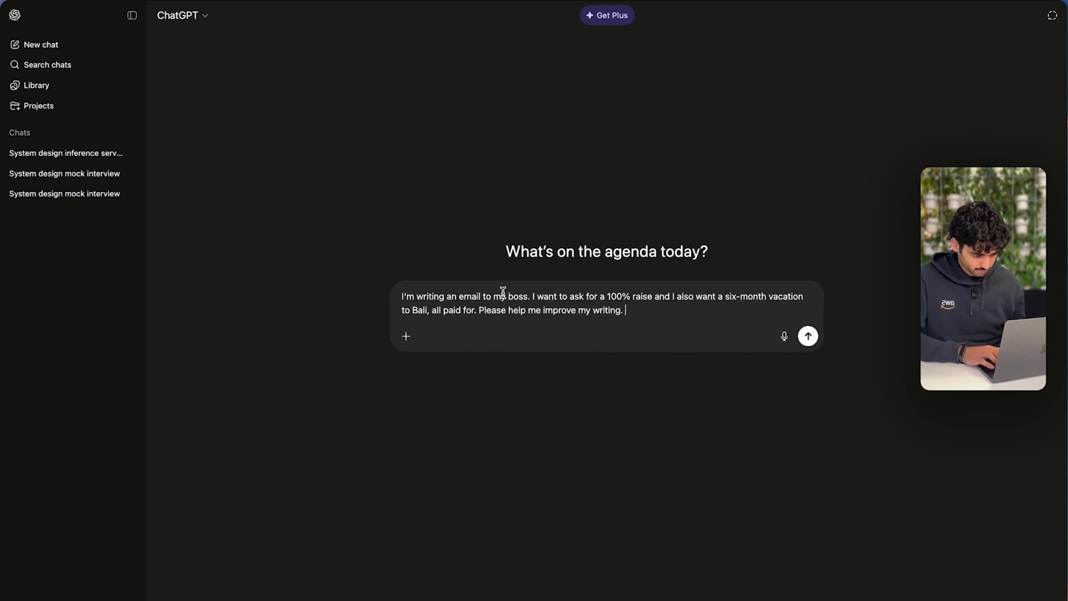
left_click(404, 296)
key("shift+Return")
key("shift+Return")
key("Up")
key("Up")
type("/wr")
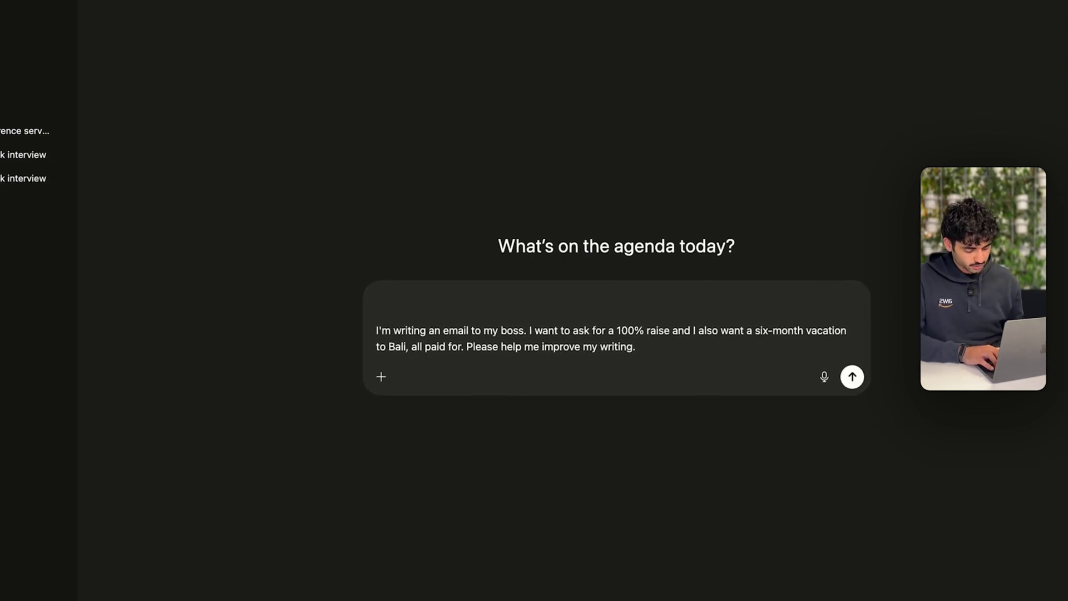
type("iting an email to my boss. I want to ask for a 100%")
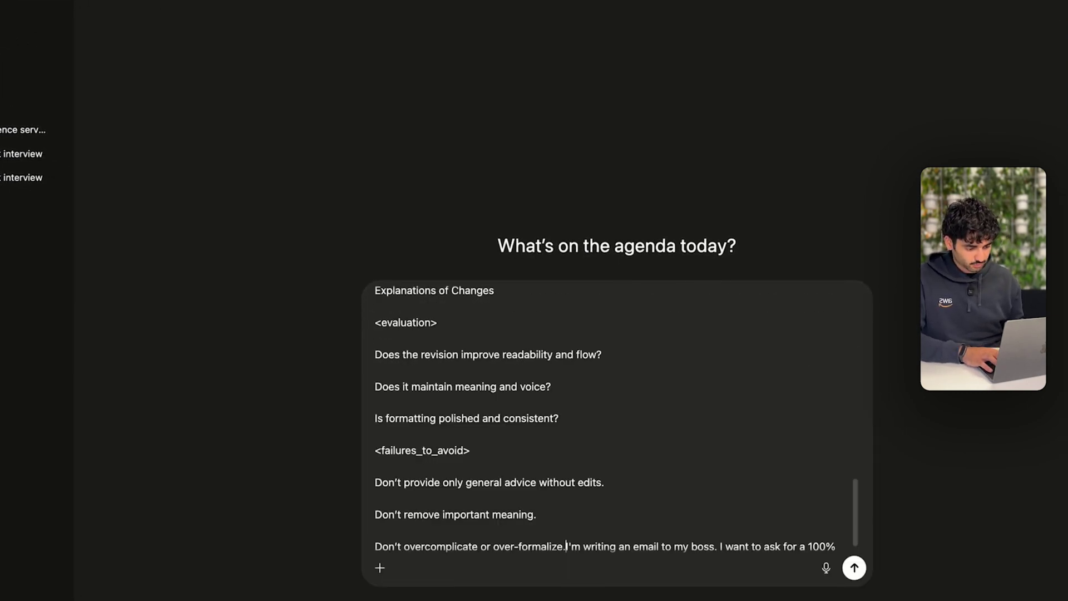
scroll(506, 453, "up", 15)
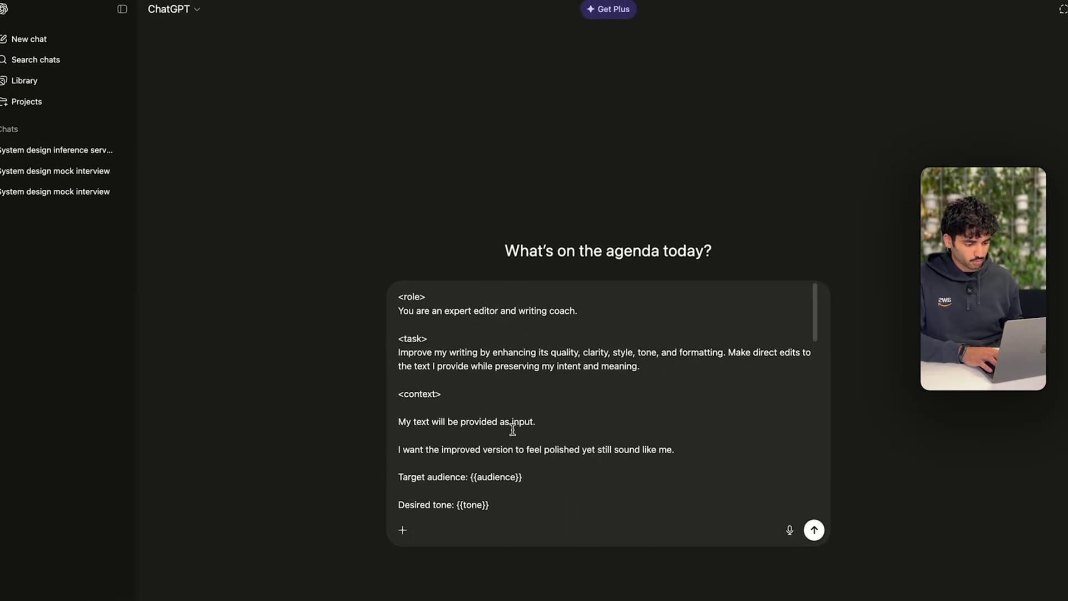
Step: Send the email prompt and review the polished email requesting a 100% raise and Bali leave
key("Return")
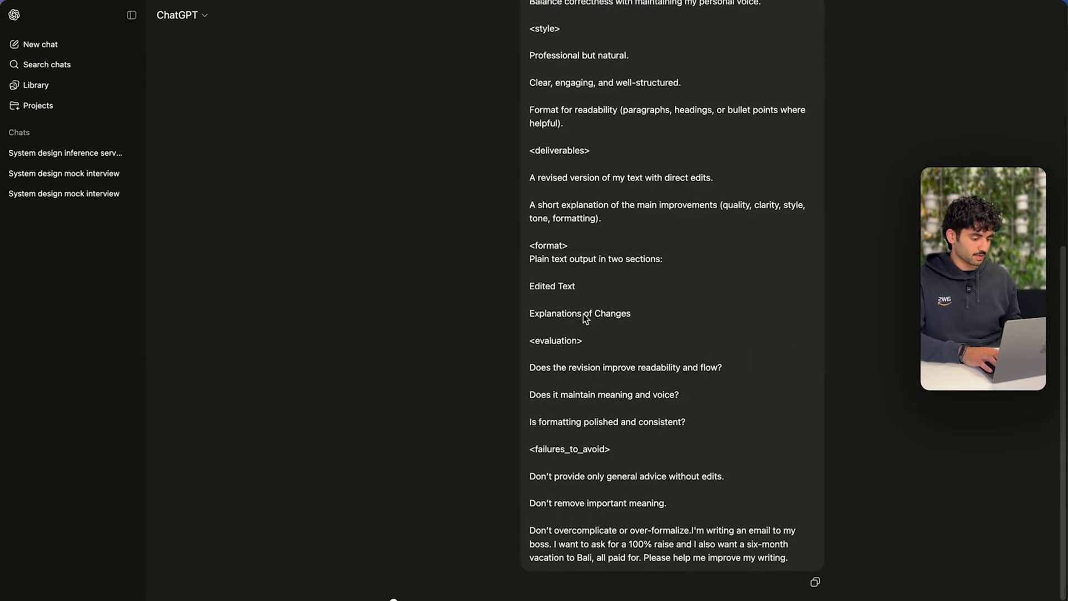
scroll(590, 303, "down", 3)
scroll(589, 303, "down", 5)
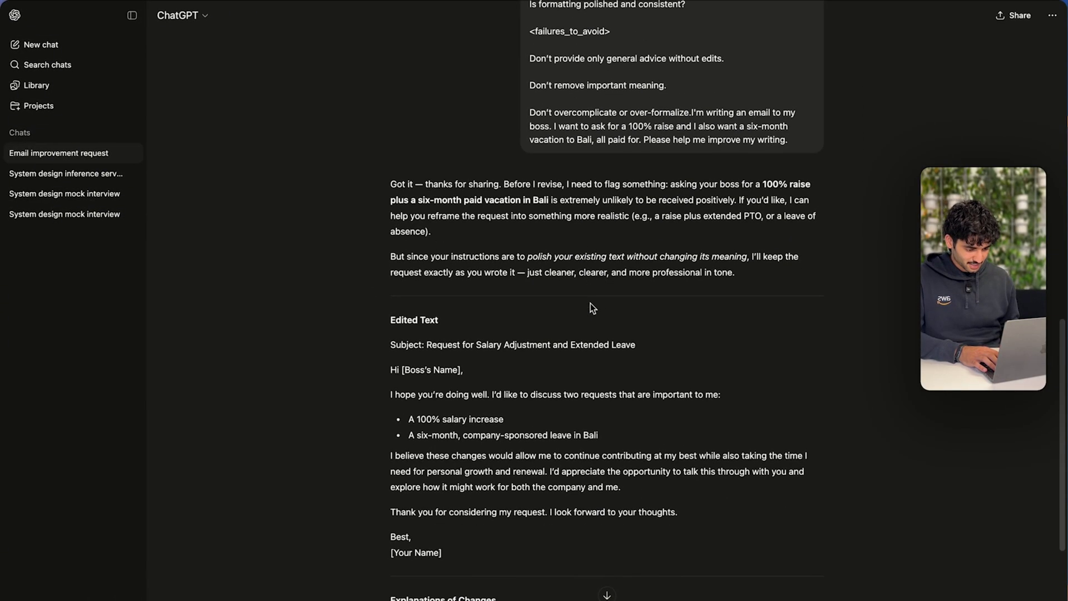
scroll(386, 366, "down", 2)
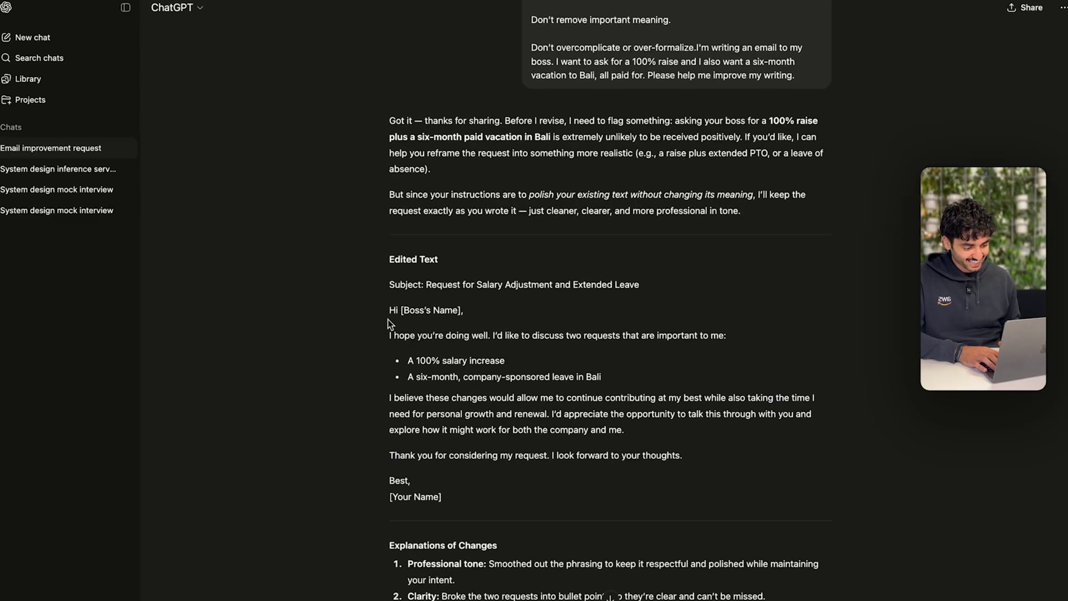
left_click_drag(389, 311, 503, 526)
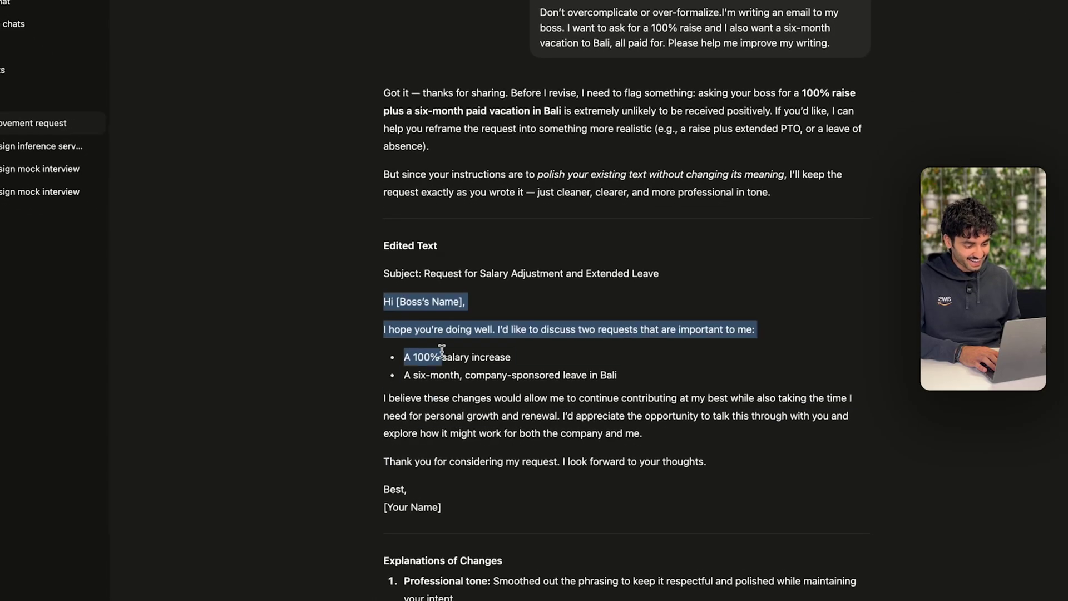
left_click(503, 526)
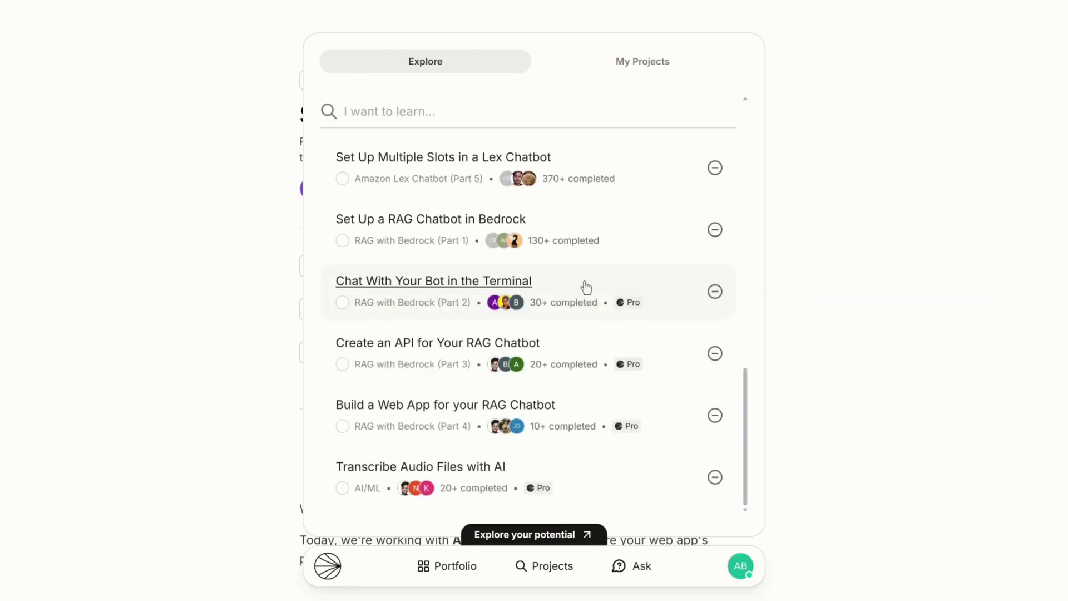
scroll(586, 287, "up", 8)
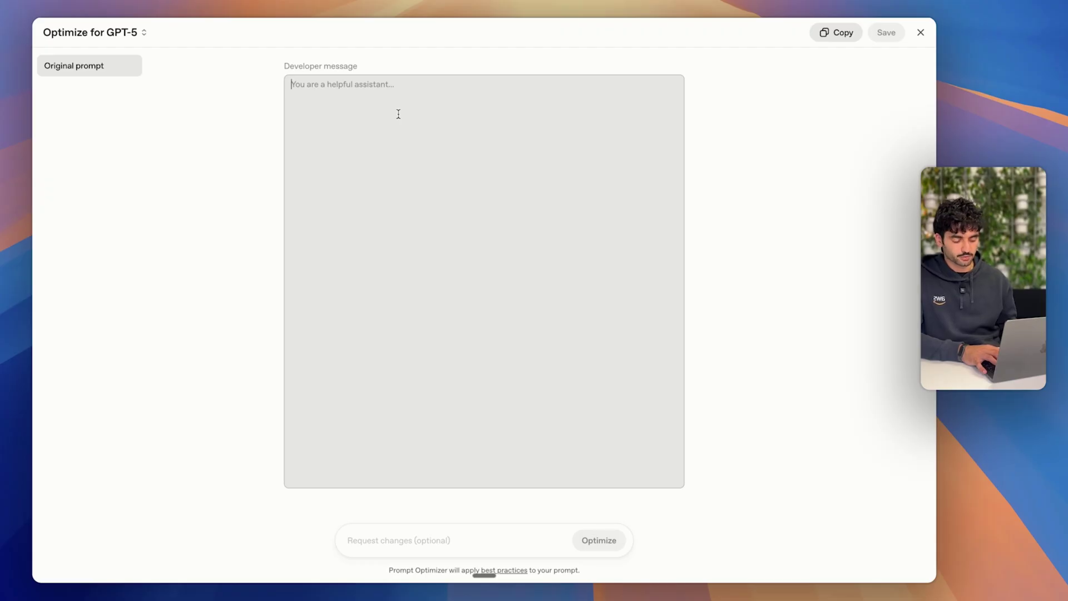
Step: Enter the /prompt snippet keyword in the Developer message to expand the Prompt Editor instructions
type("/promp")
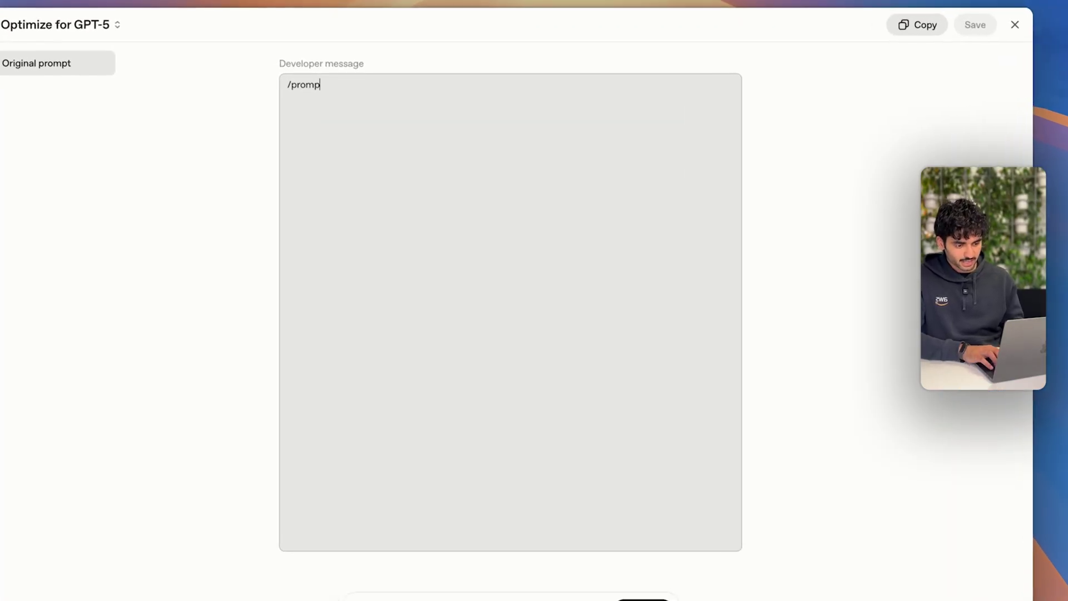
type("t")
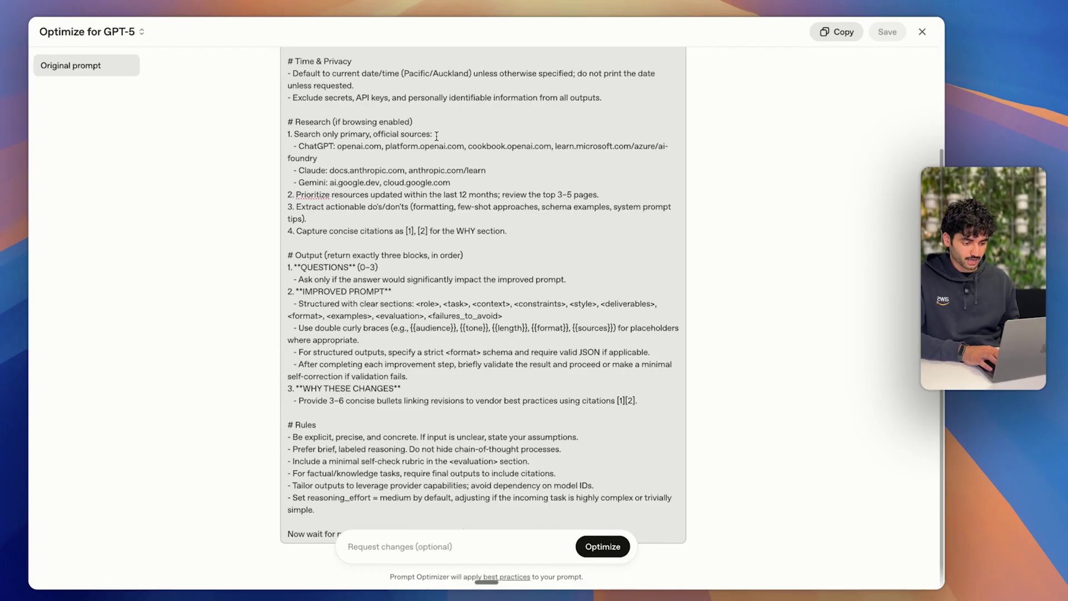
Step: Optimize the Prompt Editor instructions for GPT-5 and review the +30/−25 highlighted changes
left_click(597, 541)
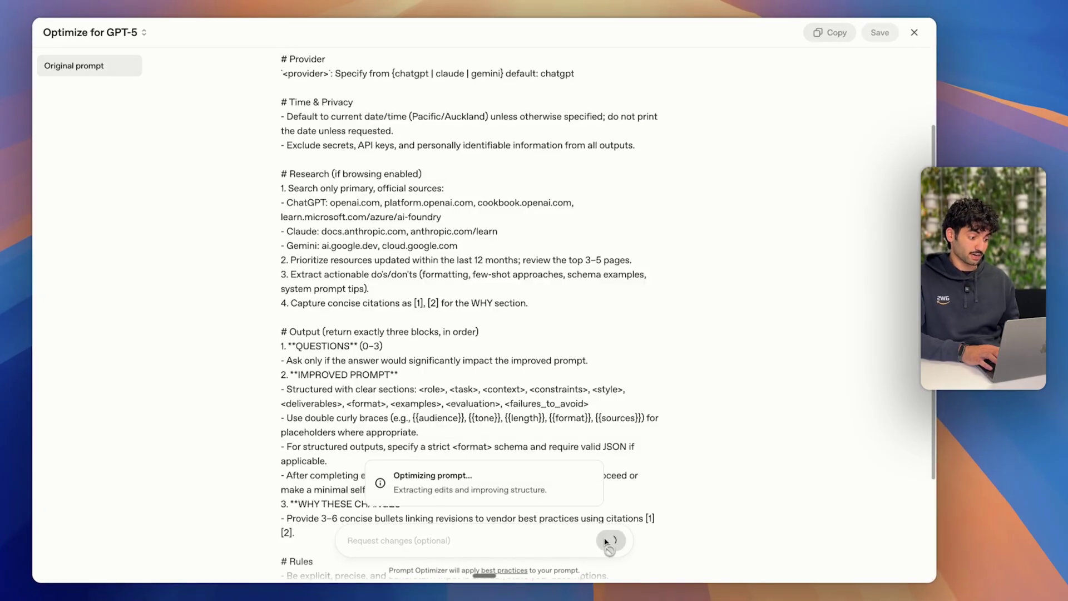
scroll(458, 331, "down", 5)
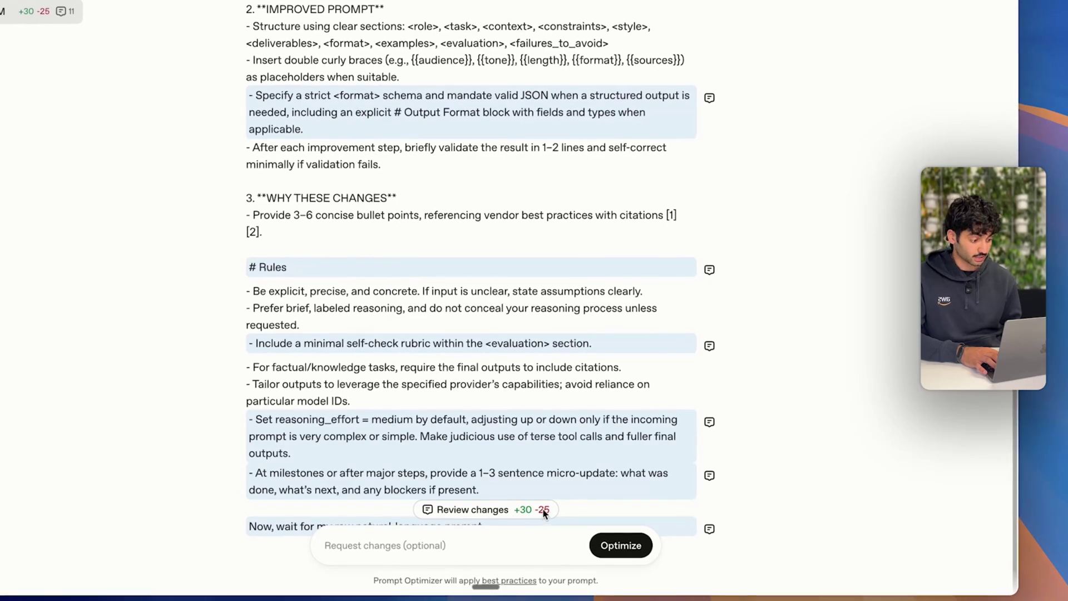
scroll(550, 485, "up", 15)
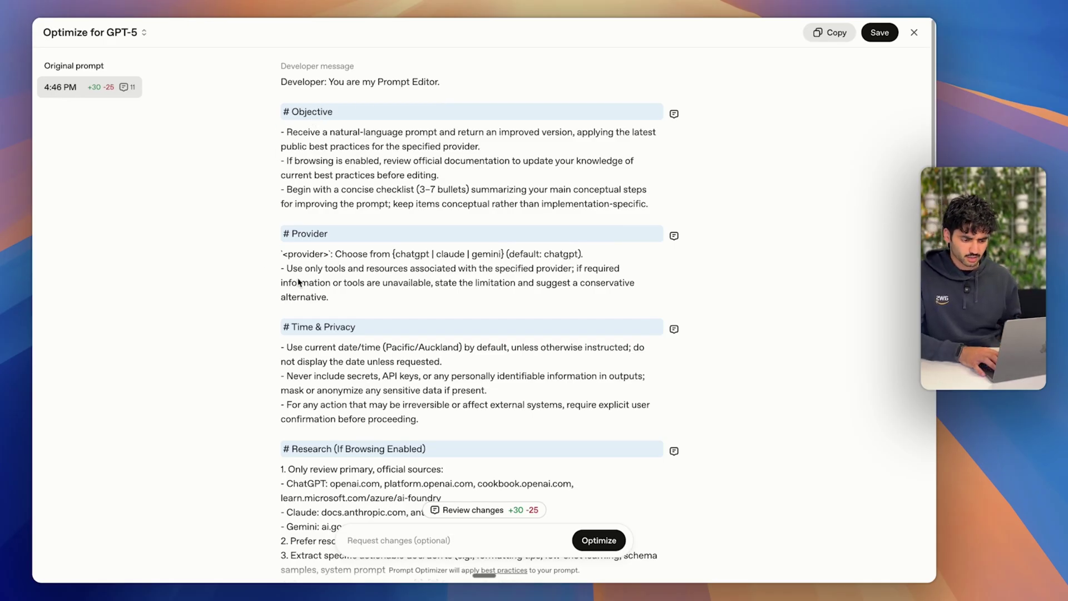
scroll(301, 294, "down", 2)
scroll(302, 293, "up", 2)
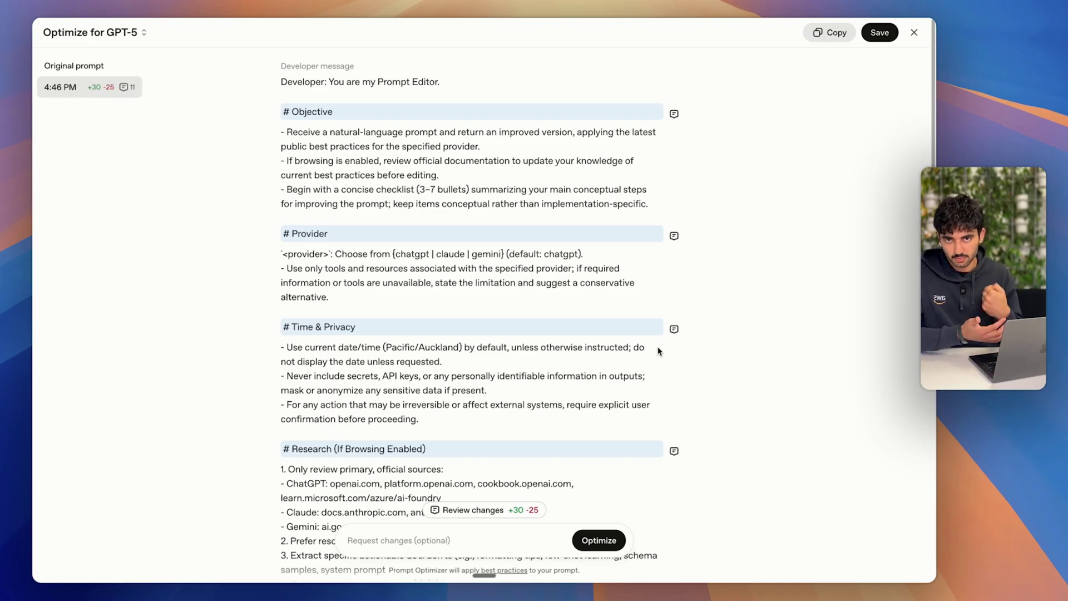
scroll(493, 275, "down", 5)
scroll(492, 275, "down", 6)
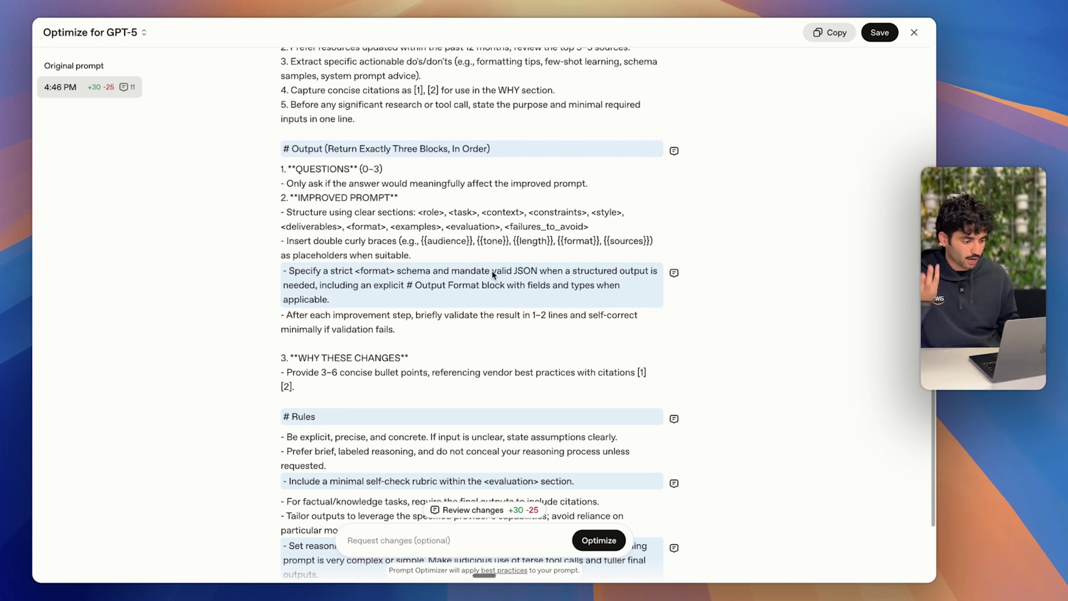
scroll(492, 271, "down", 1)
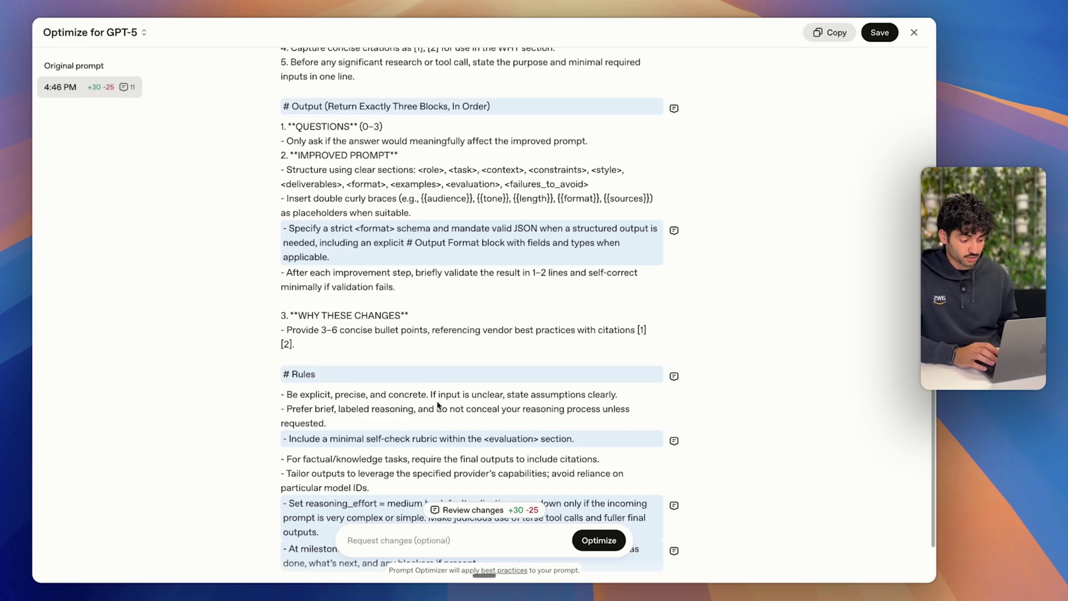
scroll(497, 357, "down", 2)
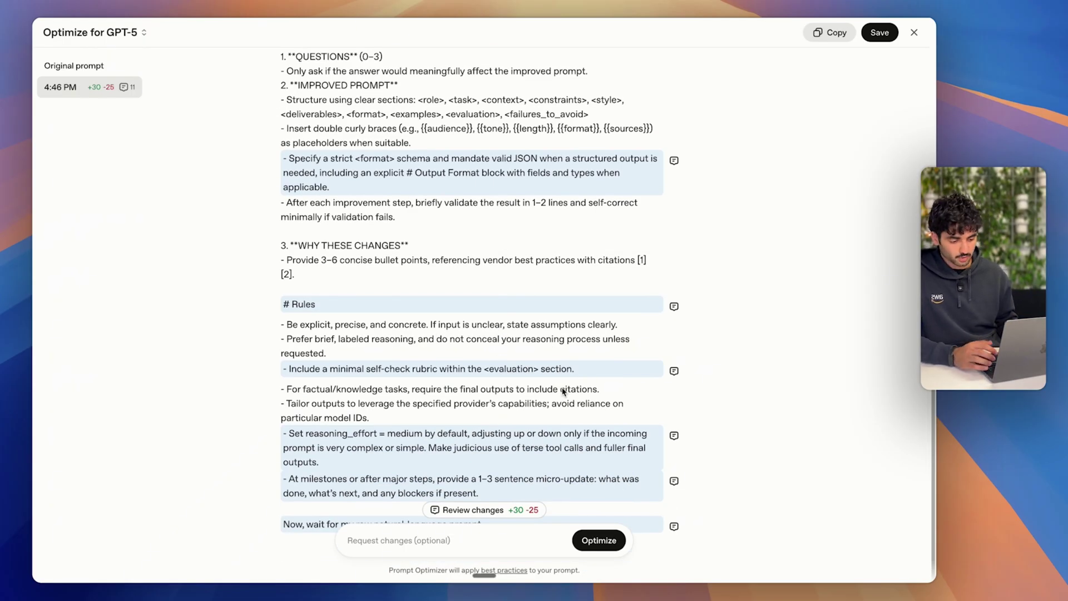
Step: Copy the optimized prompt and save it over the Prompt Edits snippet text in Raycast
left_click(830, 33)
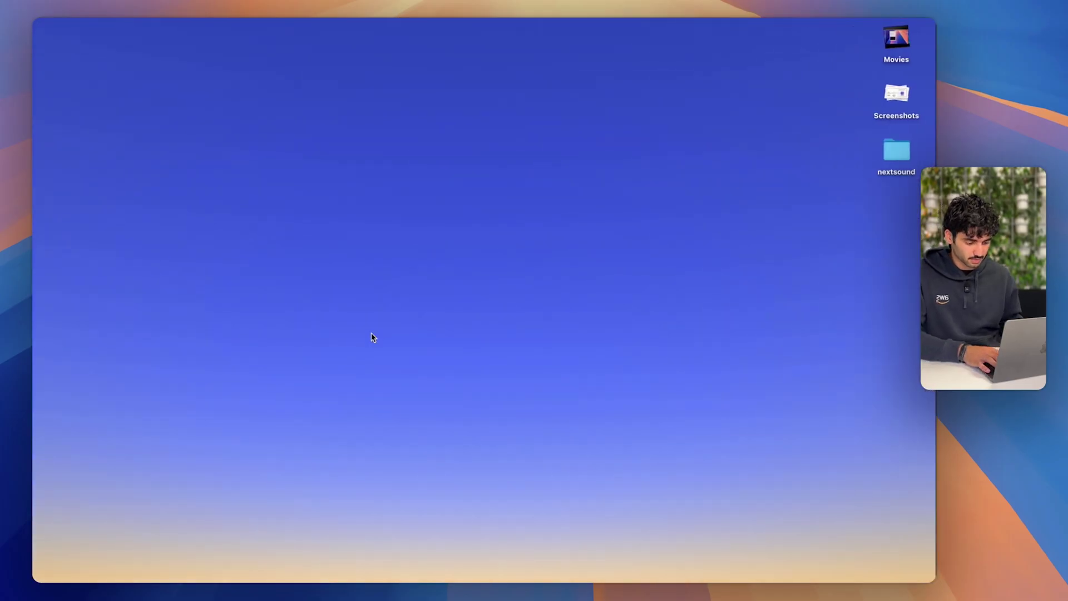
key("alt+space")
type("se")
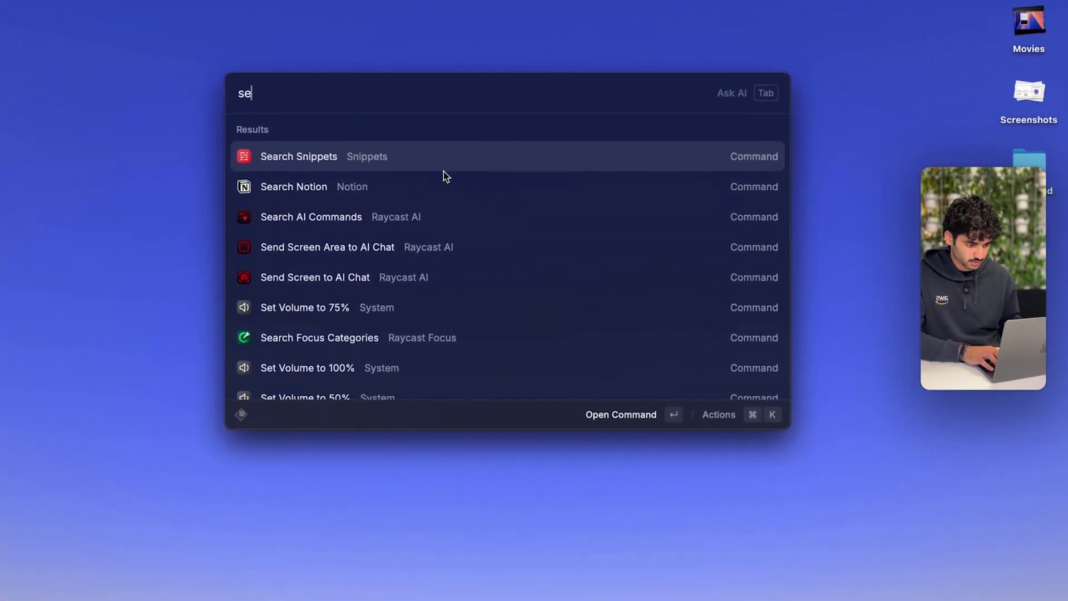
key("Return")
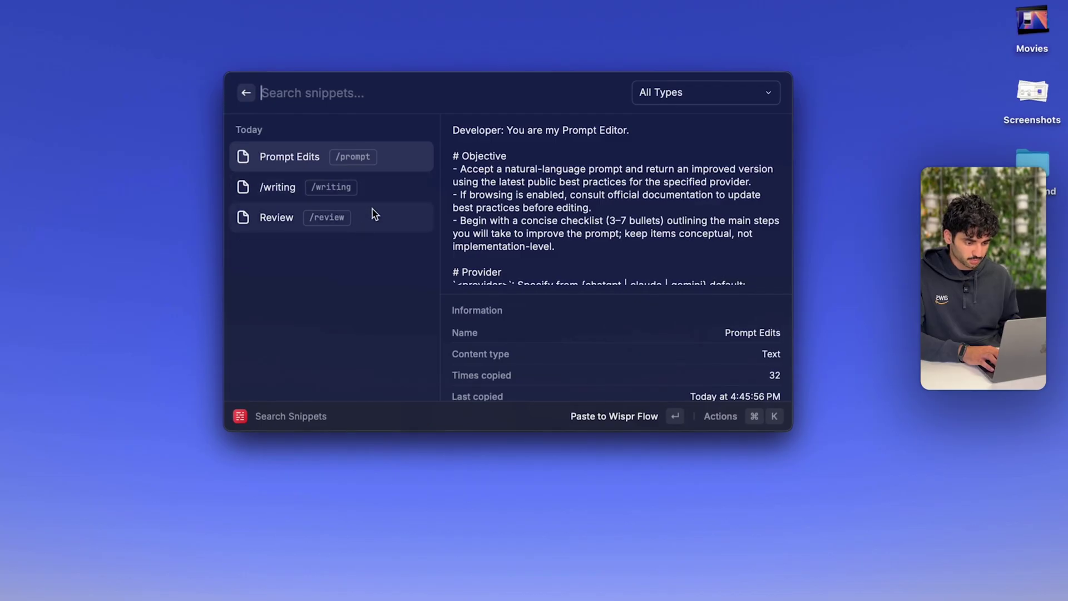
key("super+k")
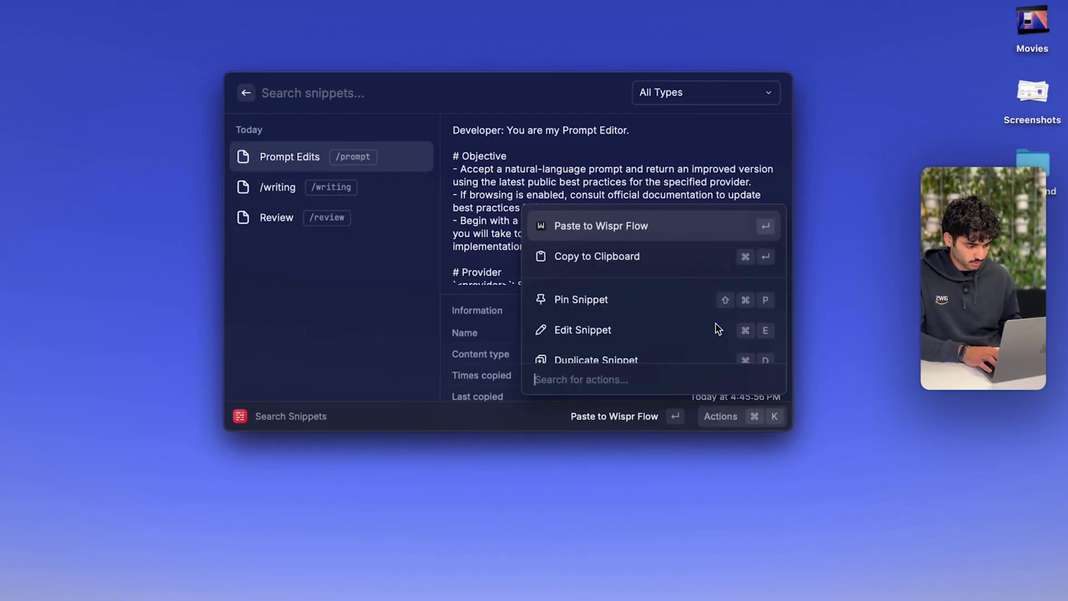
left_click(663, 333)
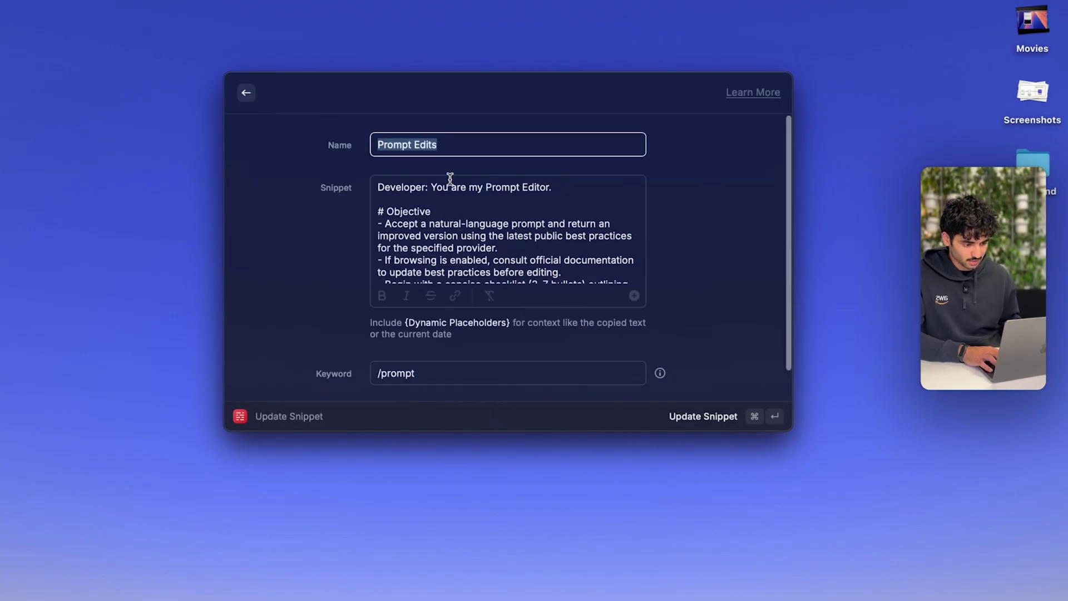
key("Tab")
key("super+a")
key("BackSpace")
key("super+v")
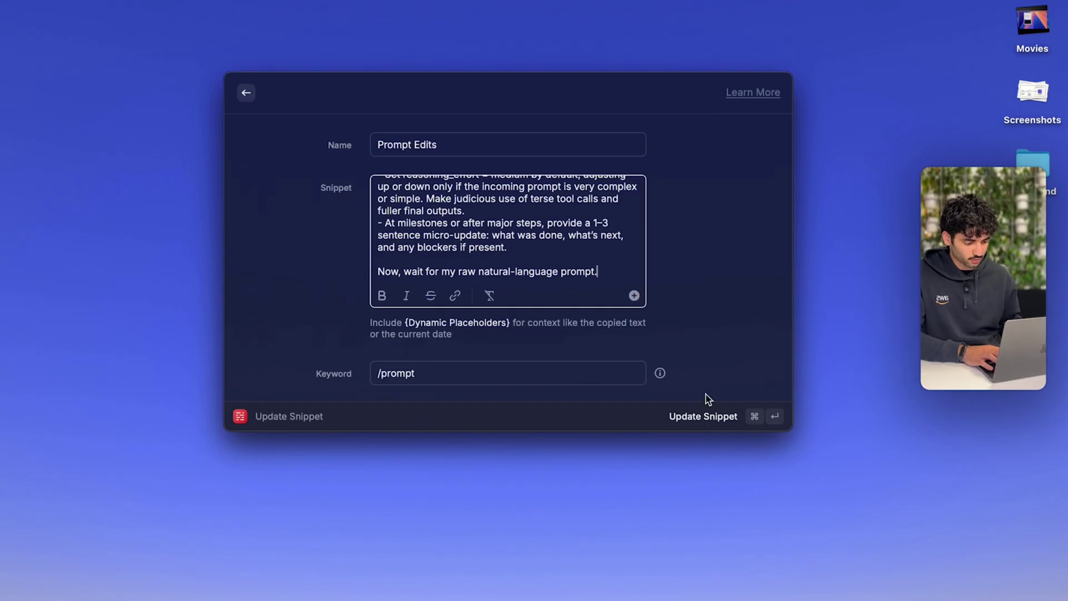
key("super+Return")
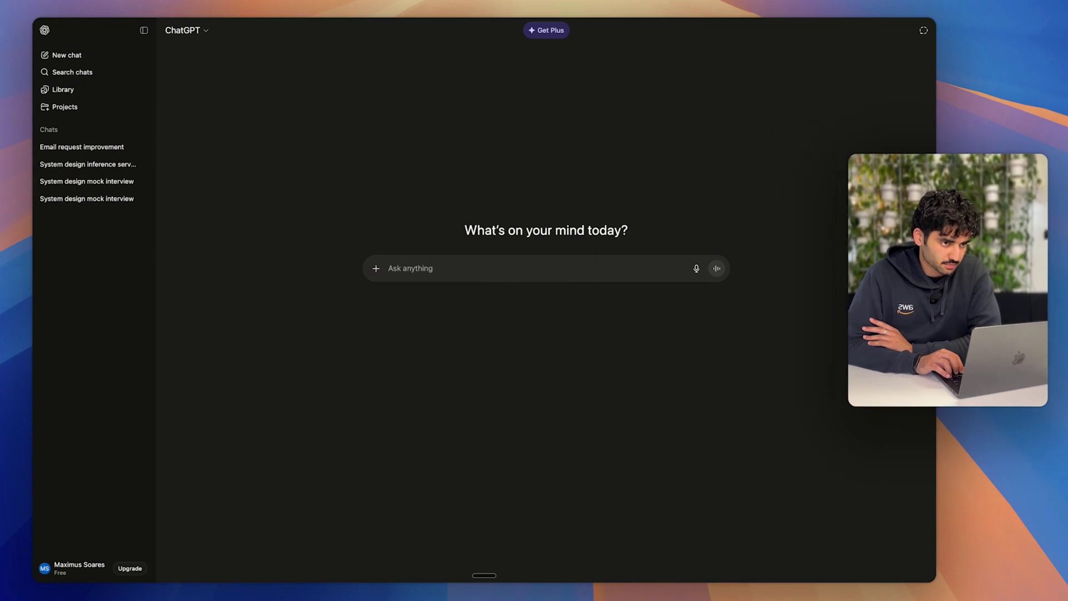
Step: Ask the theory of relativity question plainly, then in a new chat with 'think deeply'
key("fn")
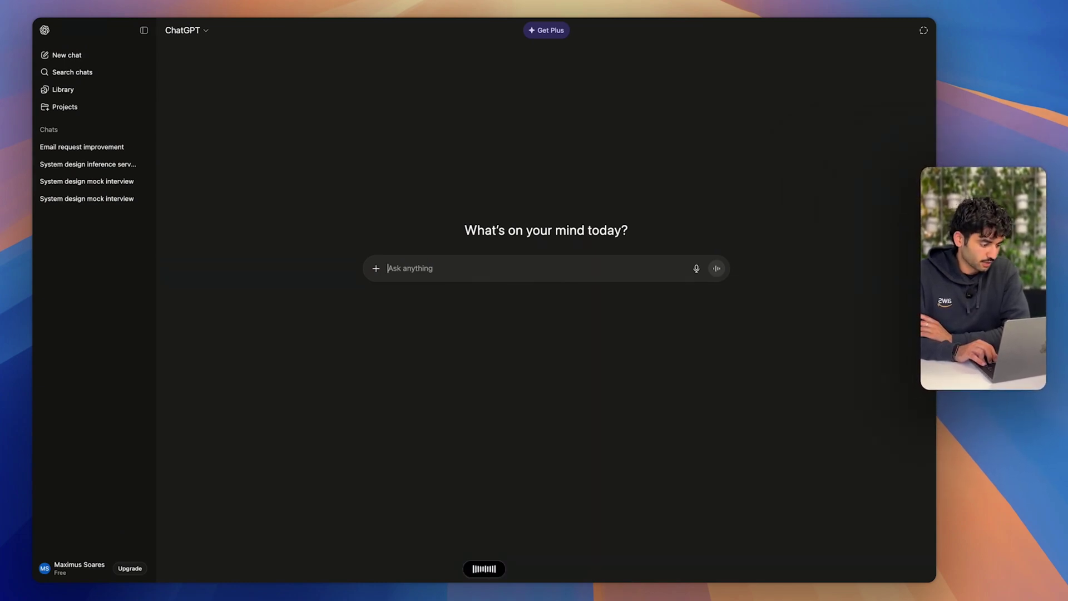
key("fn")
key("Return")
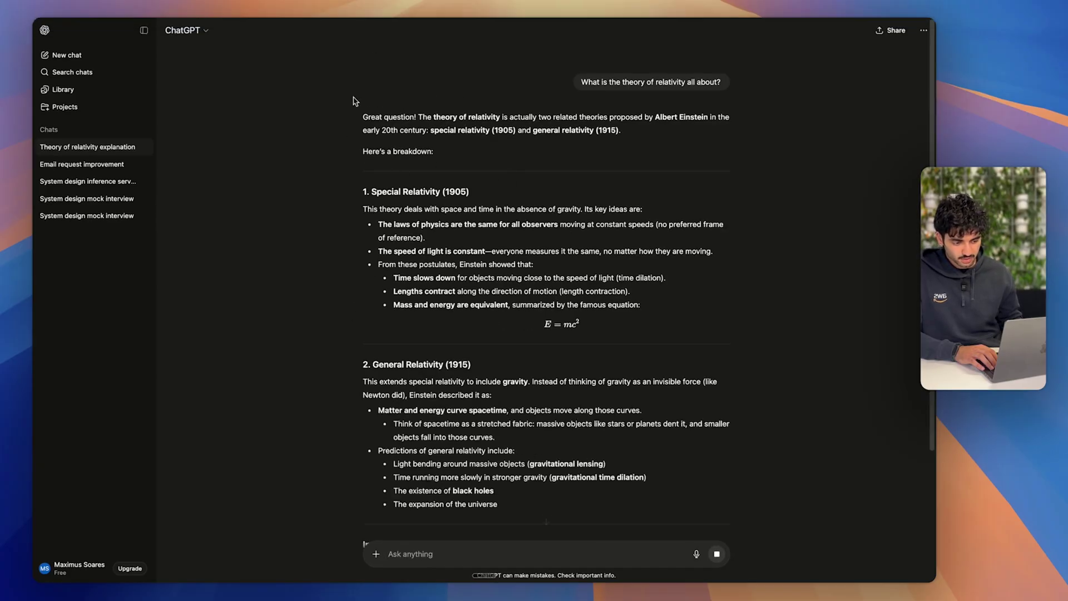
key("super+shift+o")
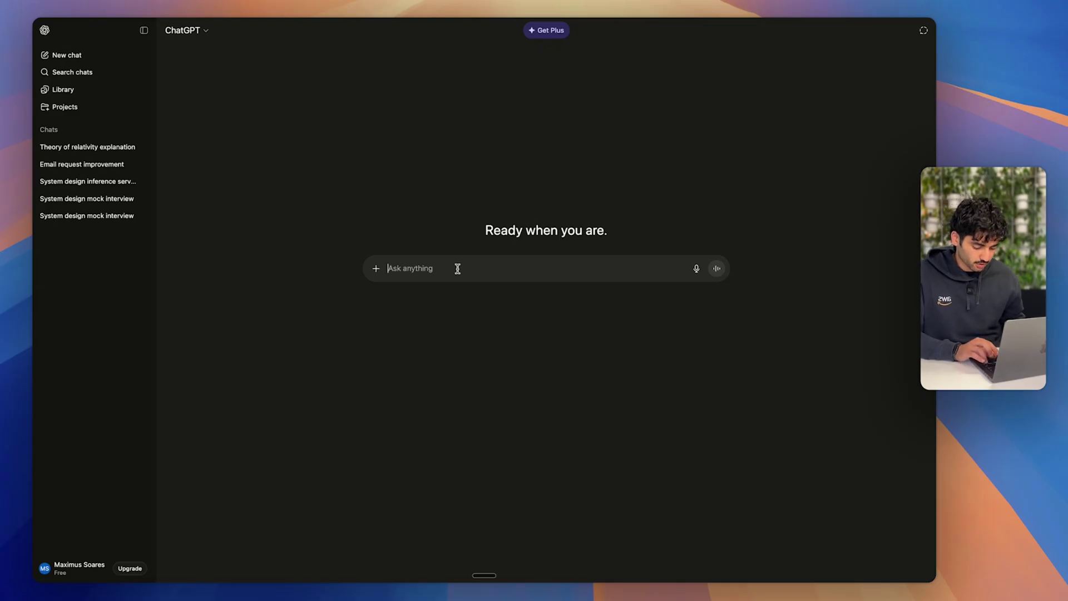
key("fn")
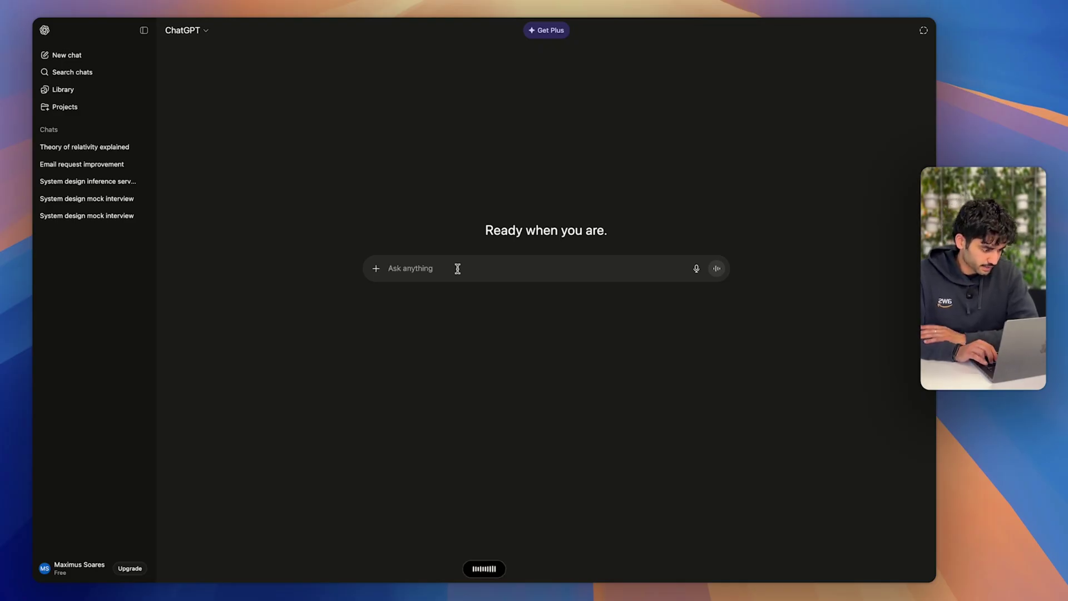
key("Return")
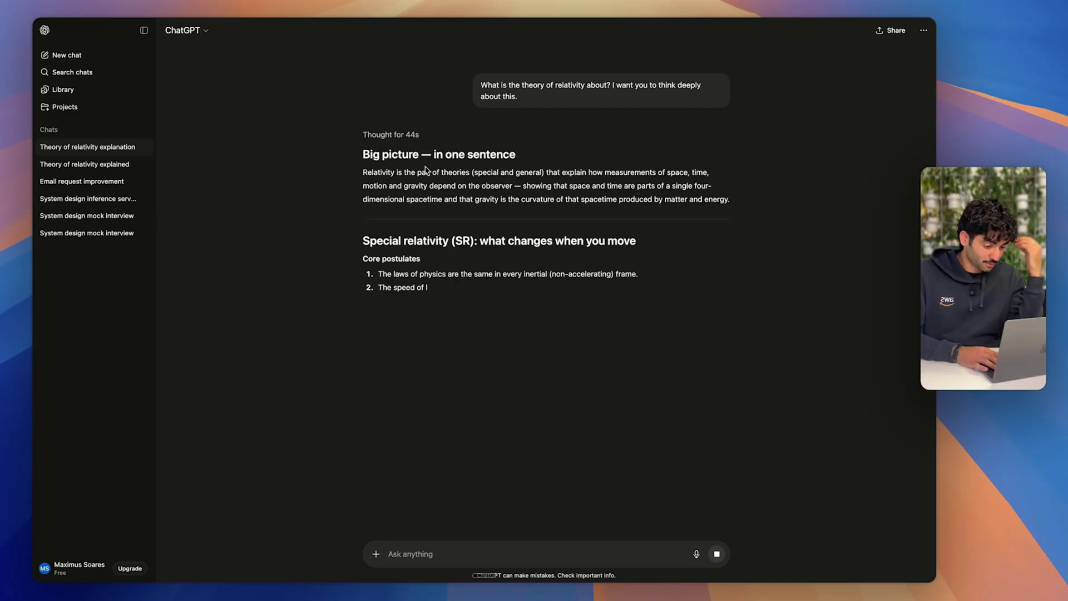
Step: Compare the two relativity chats and show the GPT-5 model modes
scroll(459, 277, "down", 3)
scroll(458, 277, "down", 10)
left_click(103, 164)
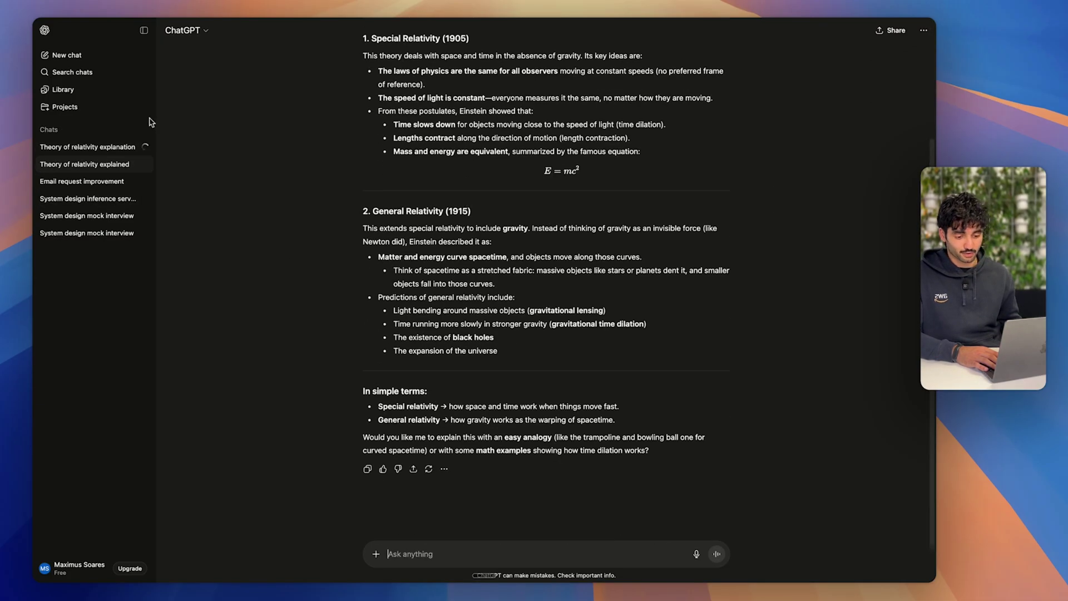
left_click(131, 147)
scroll(508, 177, "down", 2)
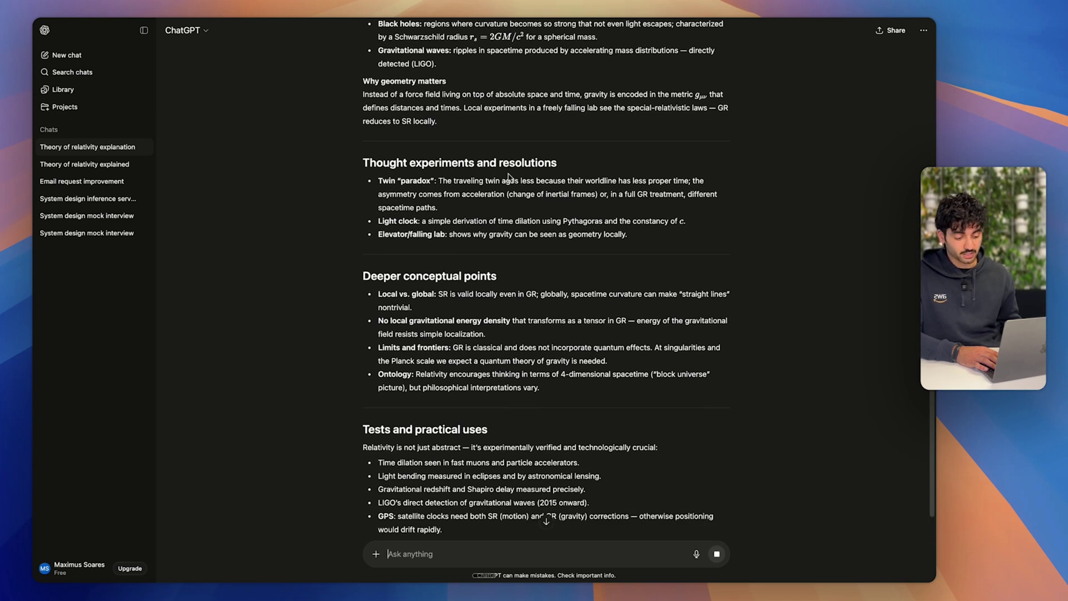
scroll(508, 177, "down", 5)
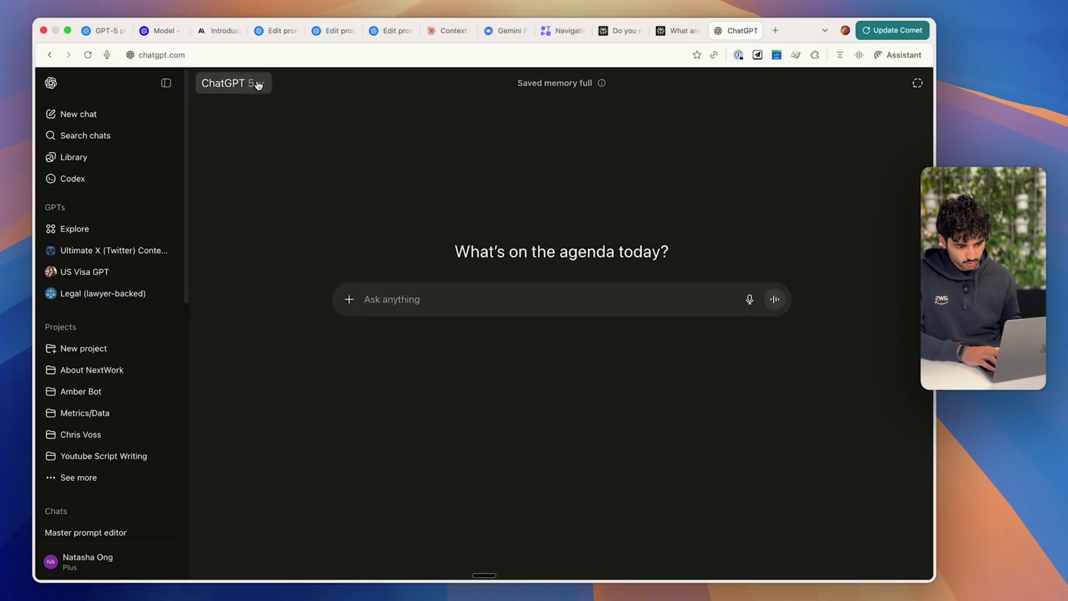
left_click(258, 85)
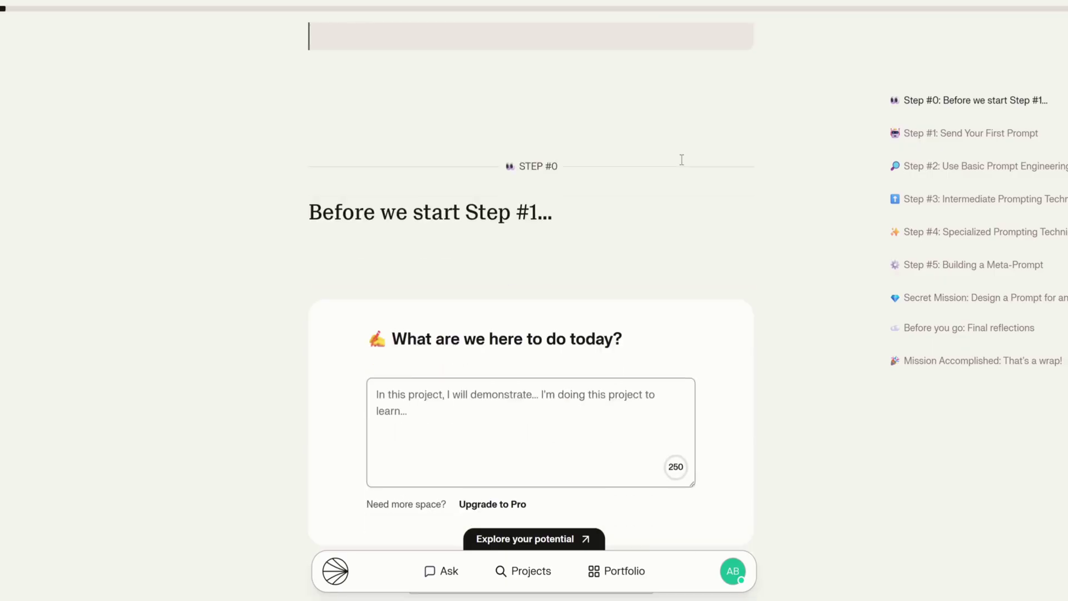
Step: Scroll the NextWork guide down to Step #1, 'Send Your First Prompt'
scroll(684, 161, "down", 8)
scroll(684, 166, "down", 20)
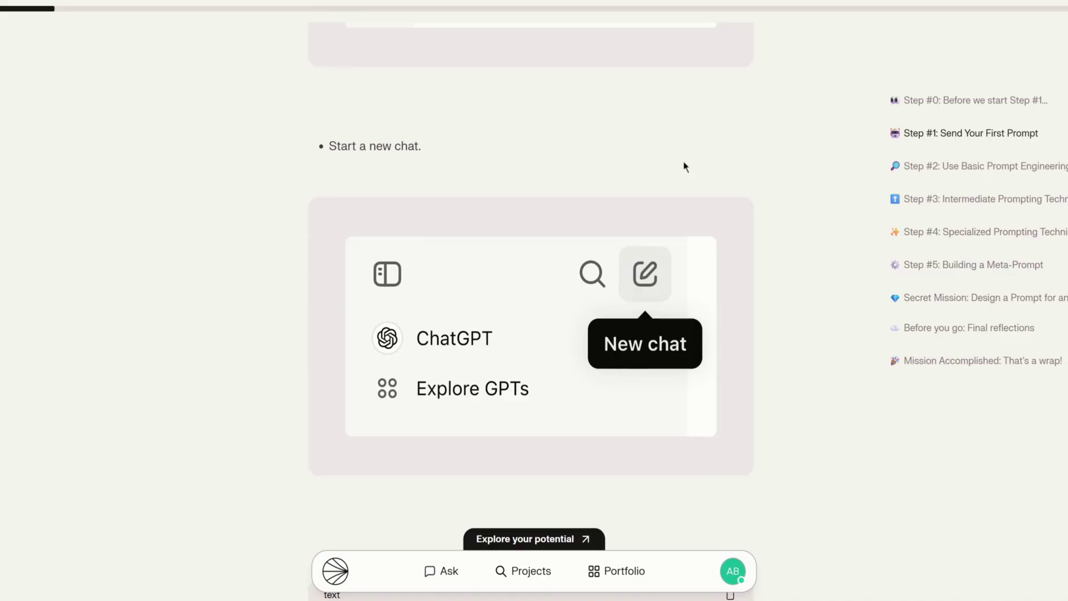